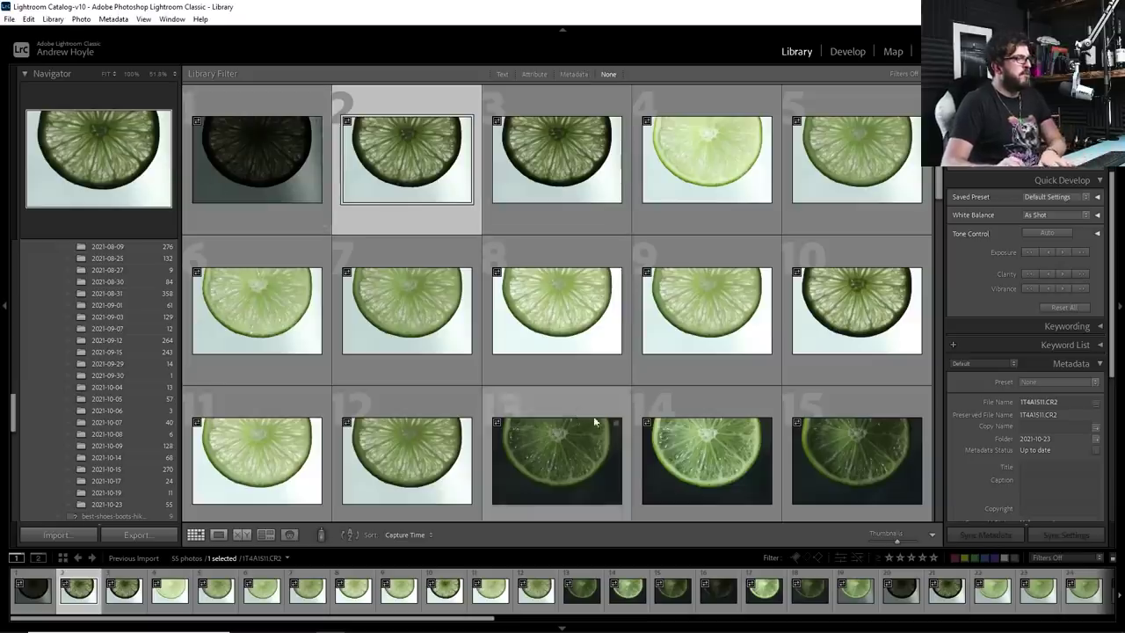
# Examine the lime series in the grid, viewing the dark first photo and the bright fourth photo enlarged.
pyautogui.scroll(-5, 546, 257)
pyautogui.scroll(-3, 547, 257)
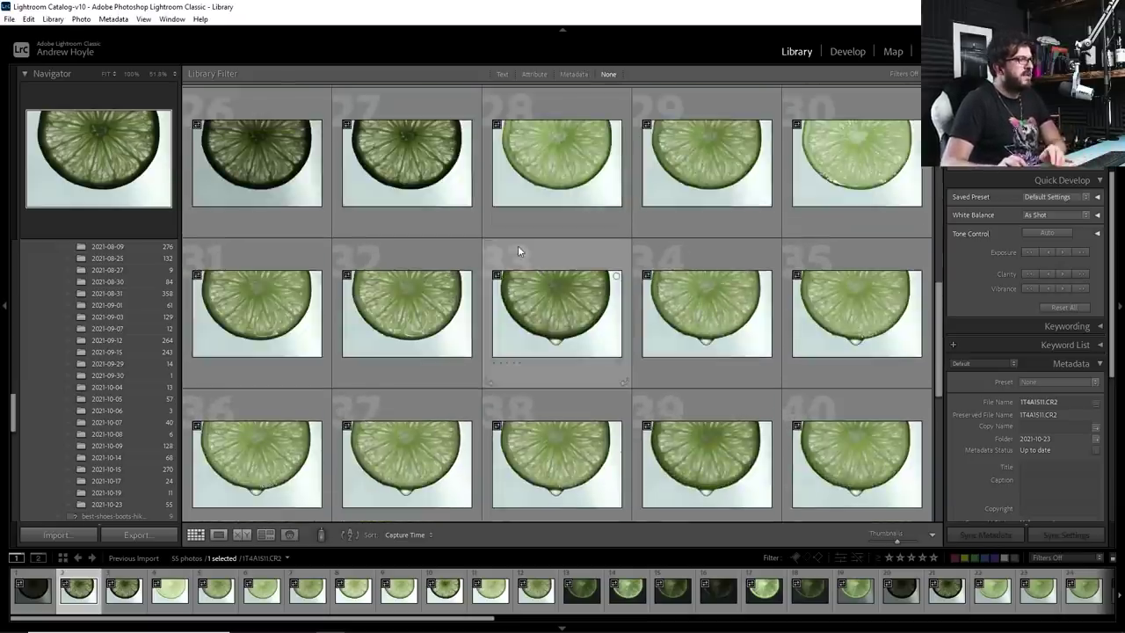
pyautogui.scroll(1, 517, 246)
pyautogui.scroll(8, 520, 256)
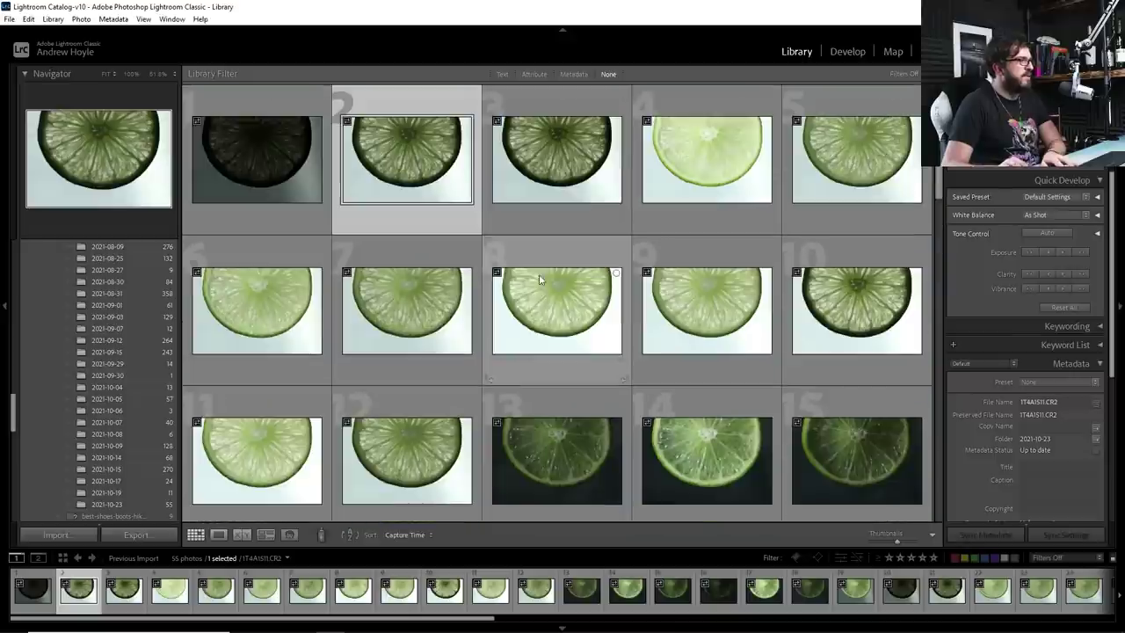
pyautogui.press('Left')
pyautogui.press('e')
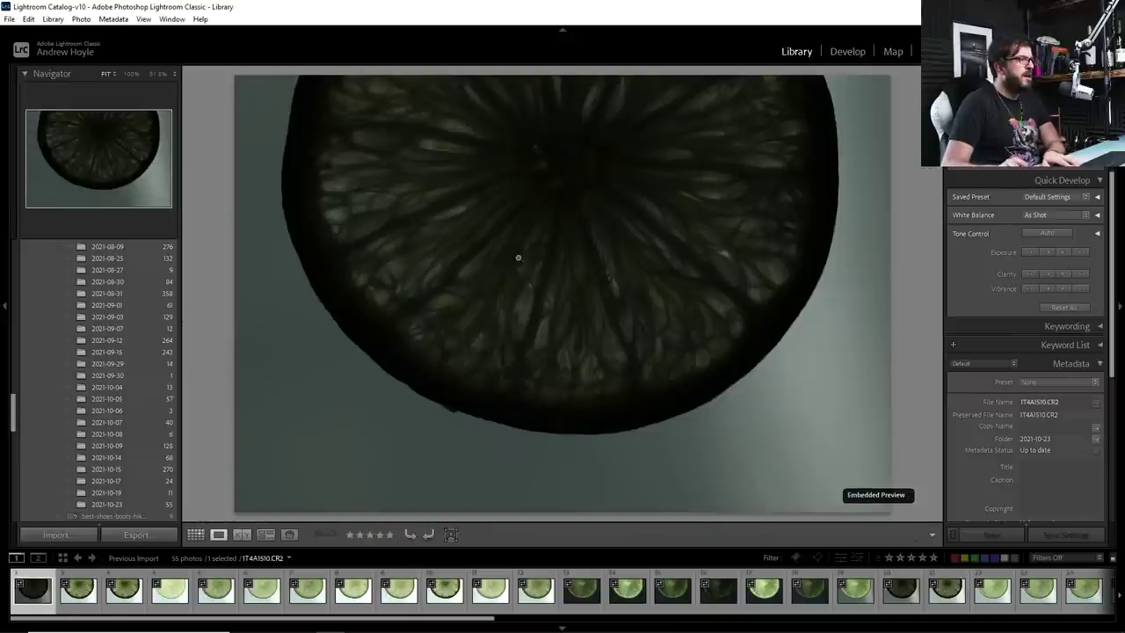
pyautogui.press('g')
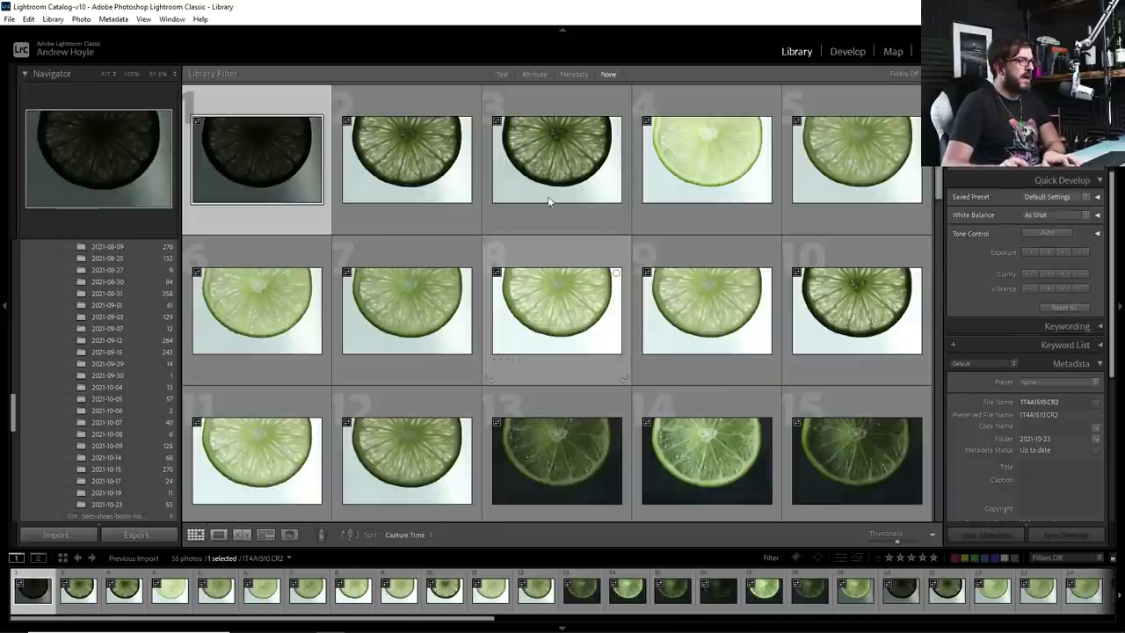
pyautogui.doubleClick(715, 178)
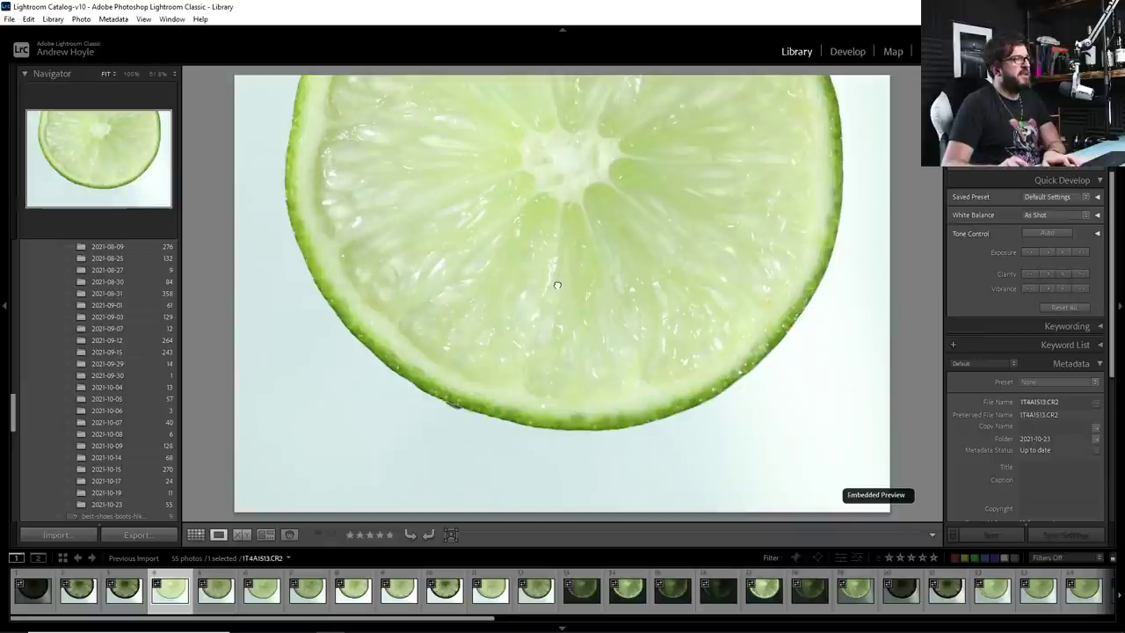
pyautogui.press('g')
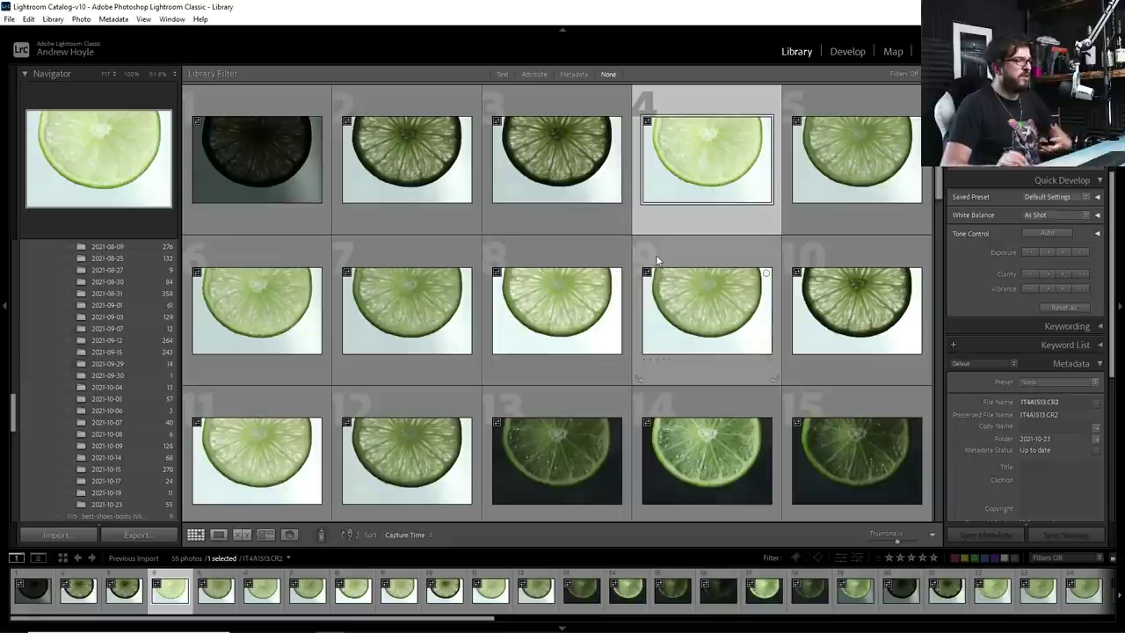
# Examine the remaining lime shots through to the end of the series and view the blurred photo 51 enlarged.
pyautogui.scroll(-2, 615, 255)
pyautogui.scroll(-3, 571, 246)
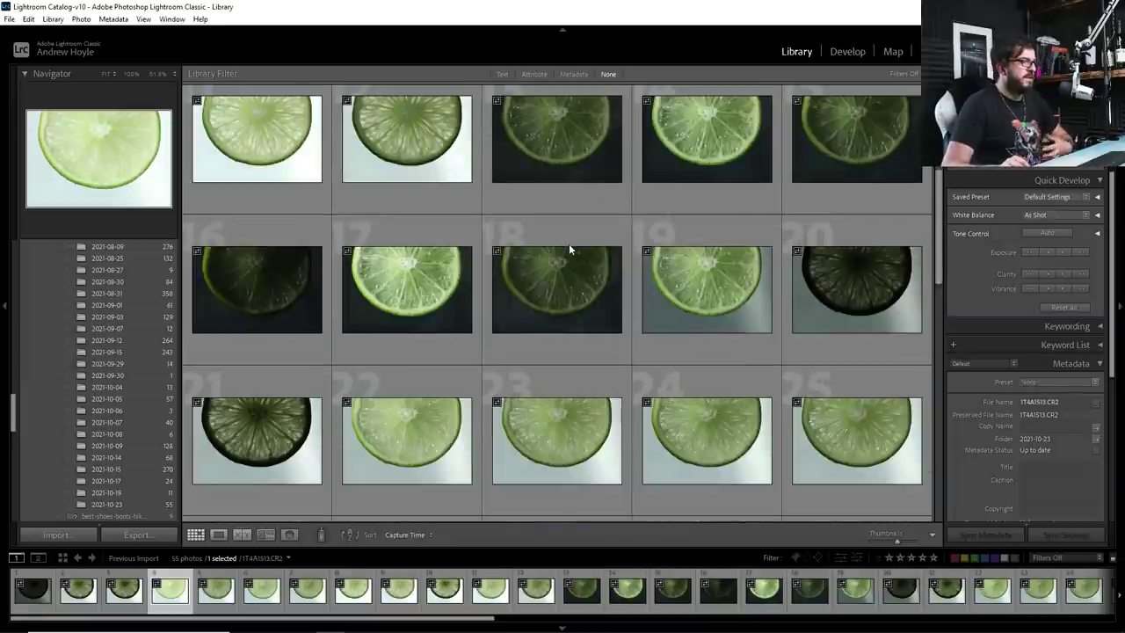
pyautogui.scroll(-1, 562, 253)
pyautogui.scroll(-1, 559, 251)
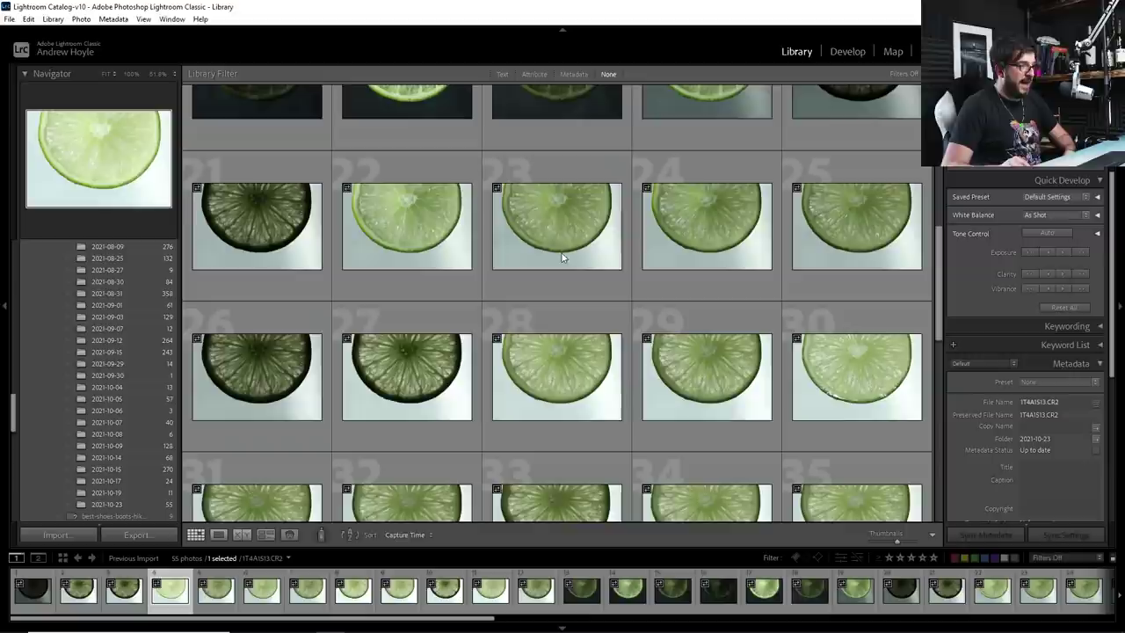
pyautogui.scroll(-1, 560, 254)
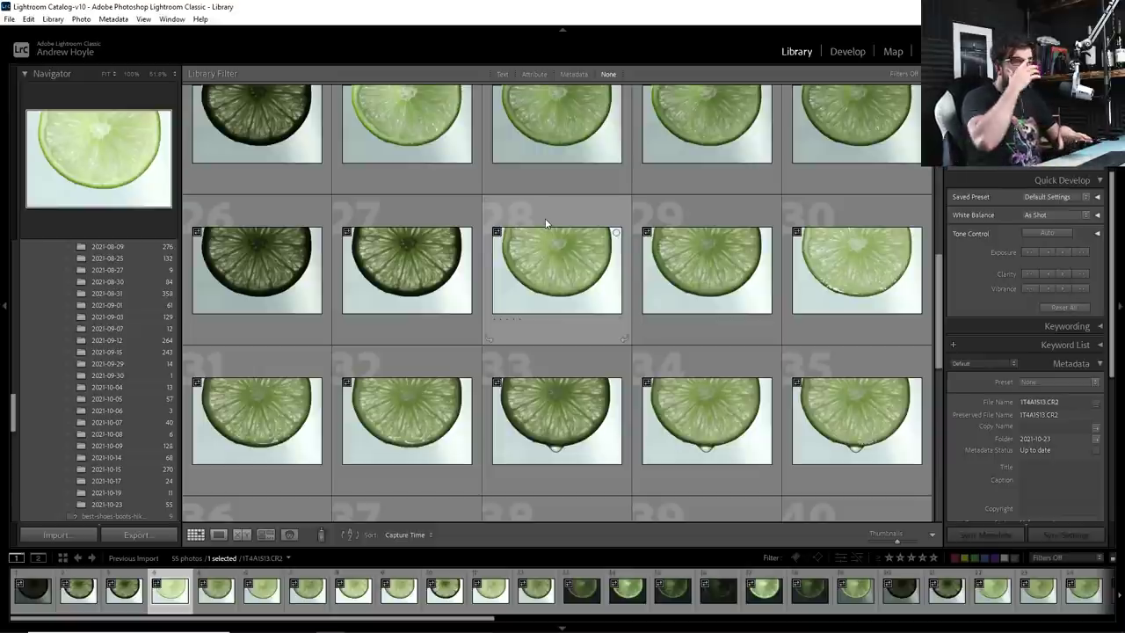
pyautogui.scroll(-2, 522, 316)
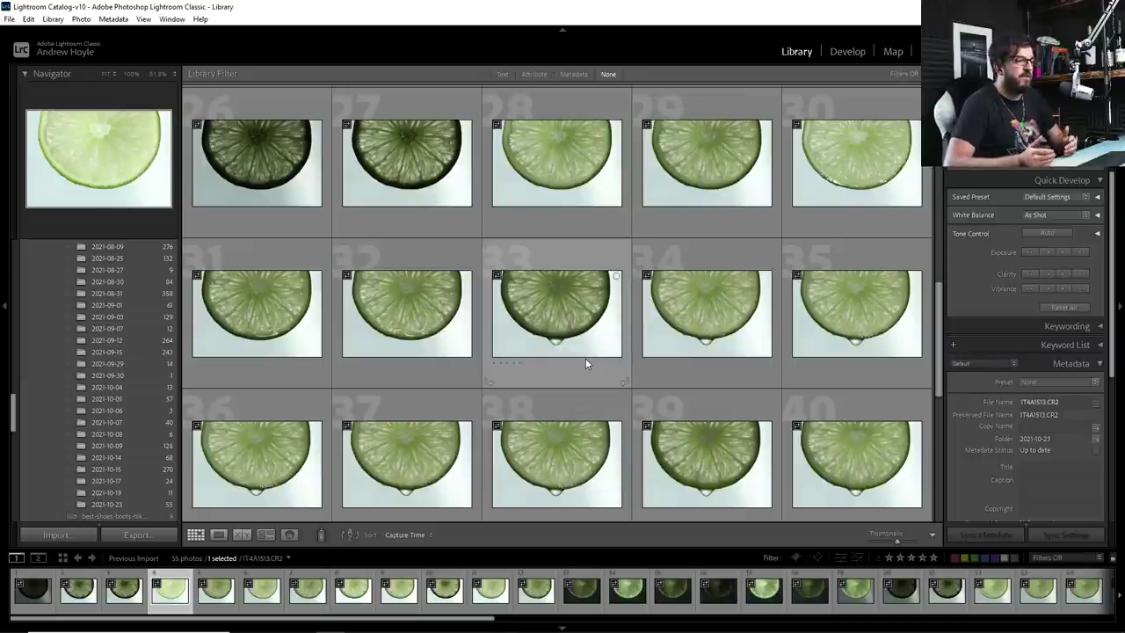
pyautogui.scroll(-1, 560, 368)
pyautogui.scroll(-1, 541, 241)
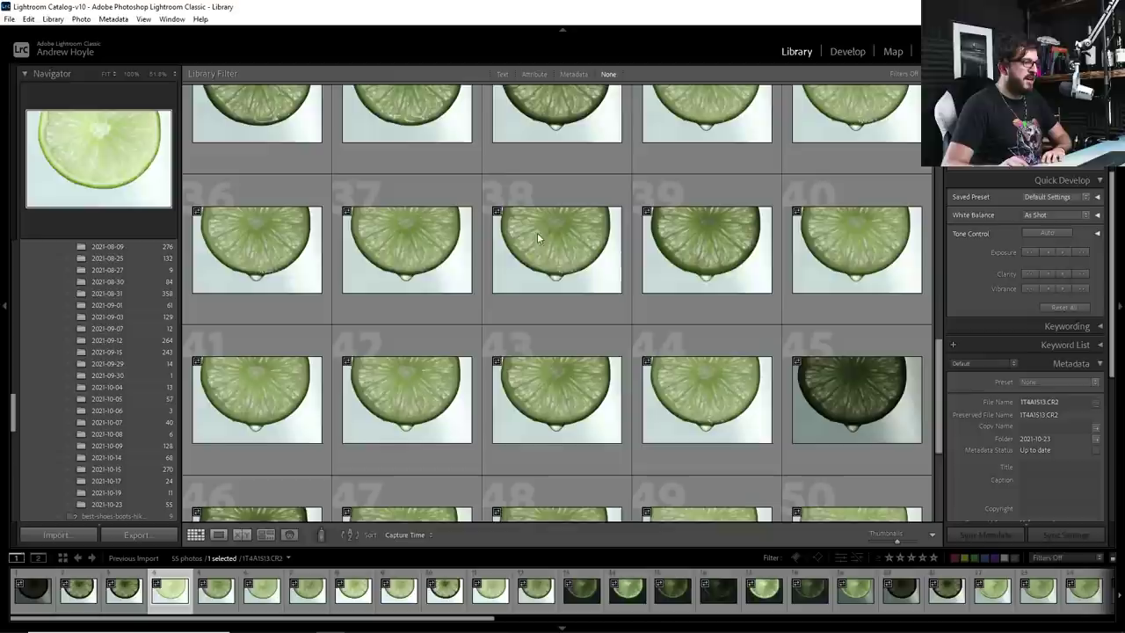
pyautogui.scroll(-3, 541, 237)
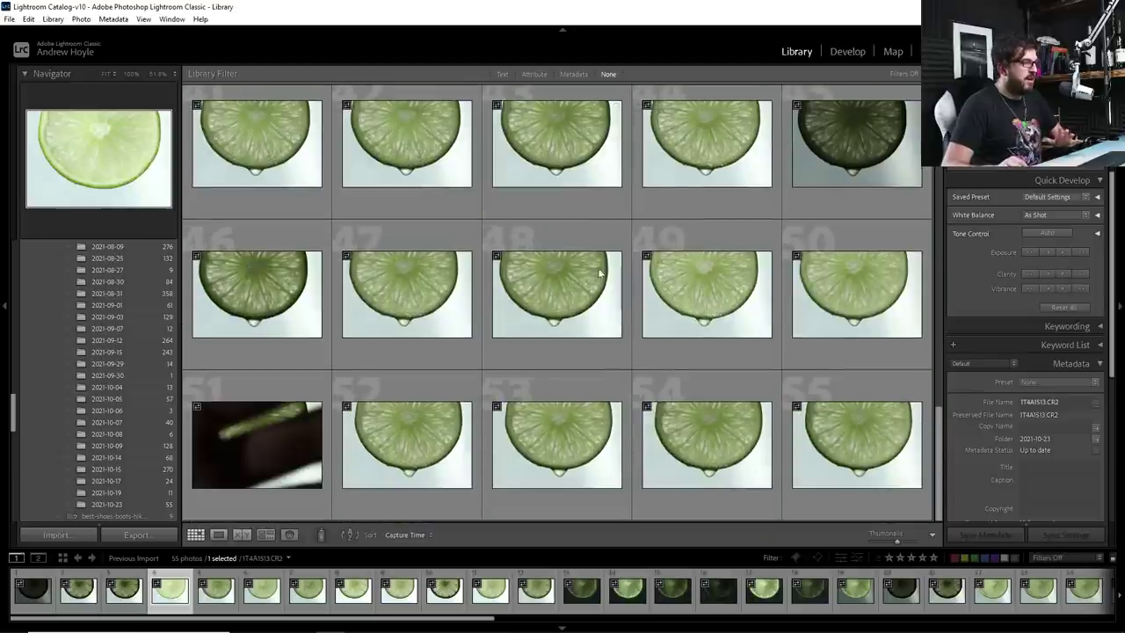
pyautogui.doubleClick(225, 472)
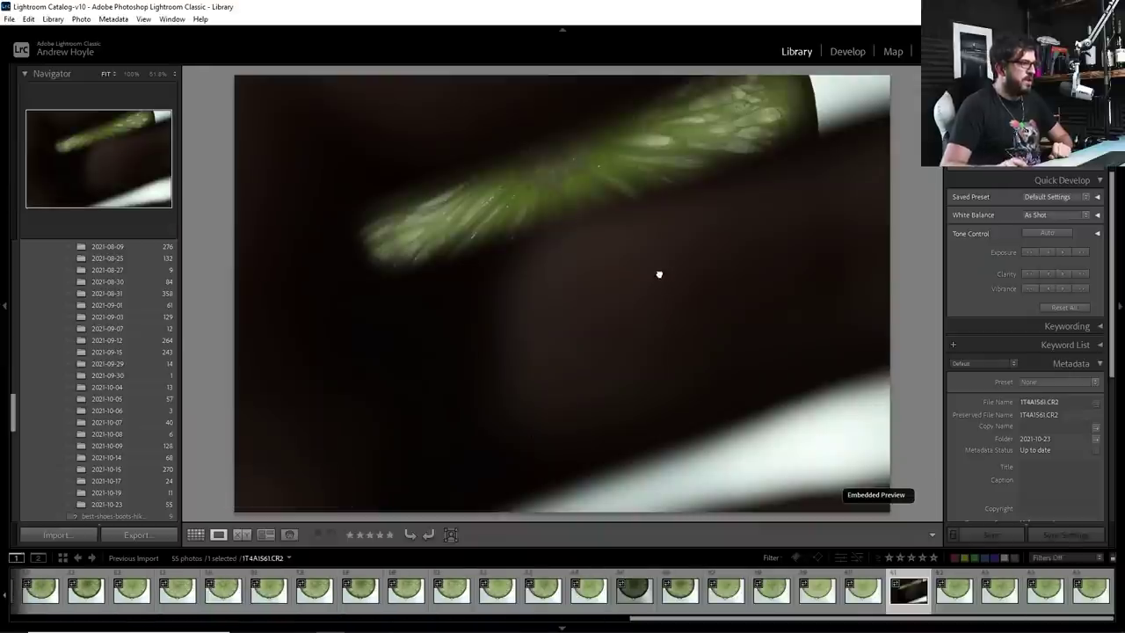
pyautogui.doubleClick(659, 274)
# Open photo 52, the lime slice with the hanging drop, for developing.
pyautogui.click(365, 470)
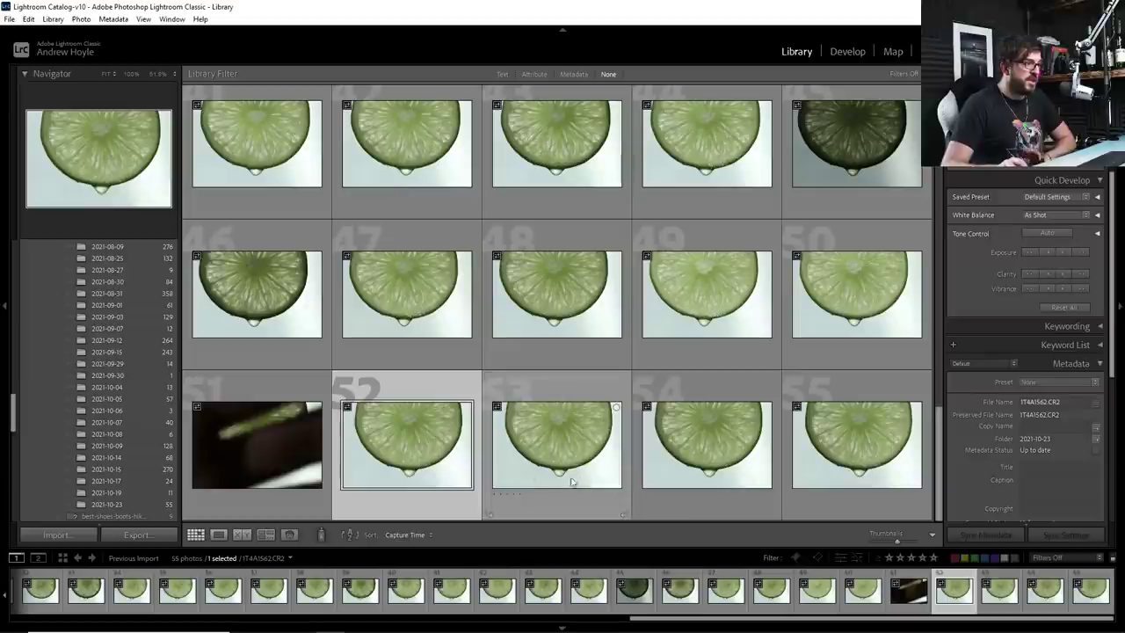
pyautogui.doubleClick(403, 441)
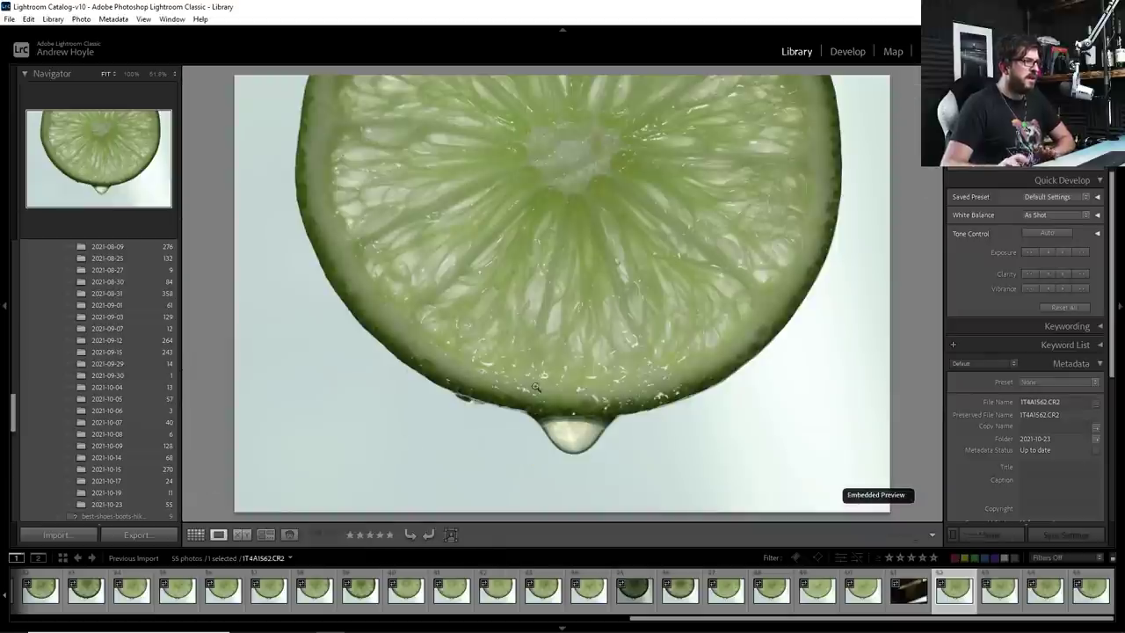
pyautogui.click(857, 52)
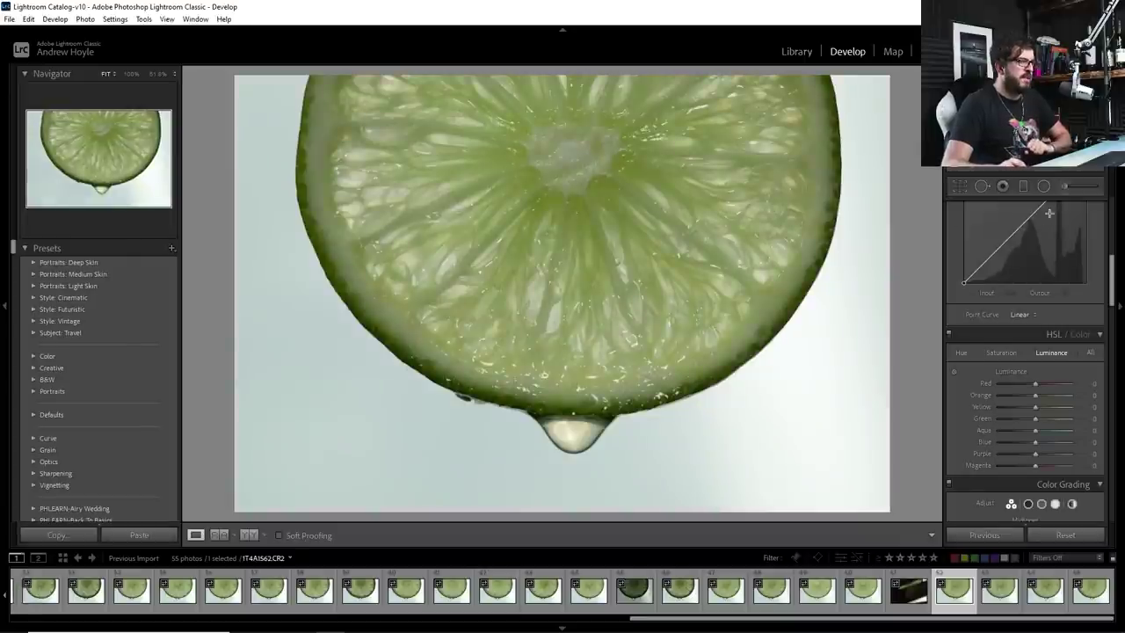
# Try Auto white balance and neutral samples taken from the pale background and the lime's centre.
pyautogui.scroll(5, 1084, 291)
pyautogui.click(1066, 265)
pyautogui.click(1059, 291)
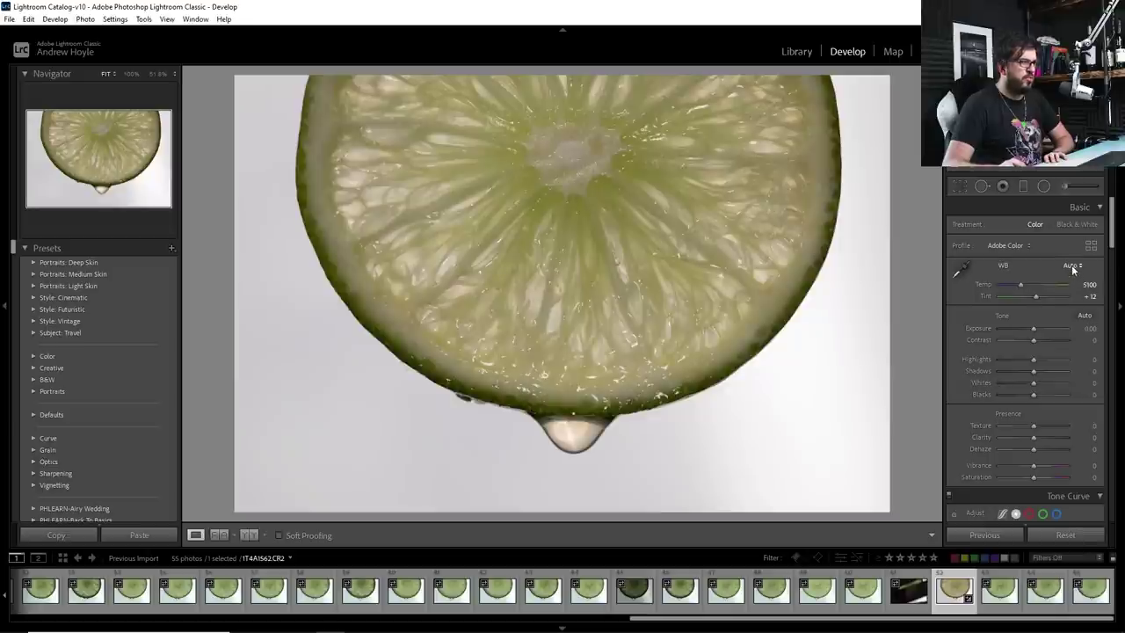
pyautogui.click(1071, 264)
pyautogui.click(962, 269)
pyautogui.click(854, 305)
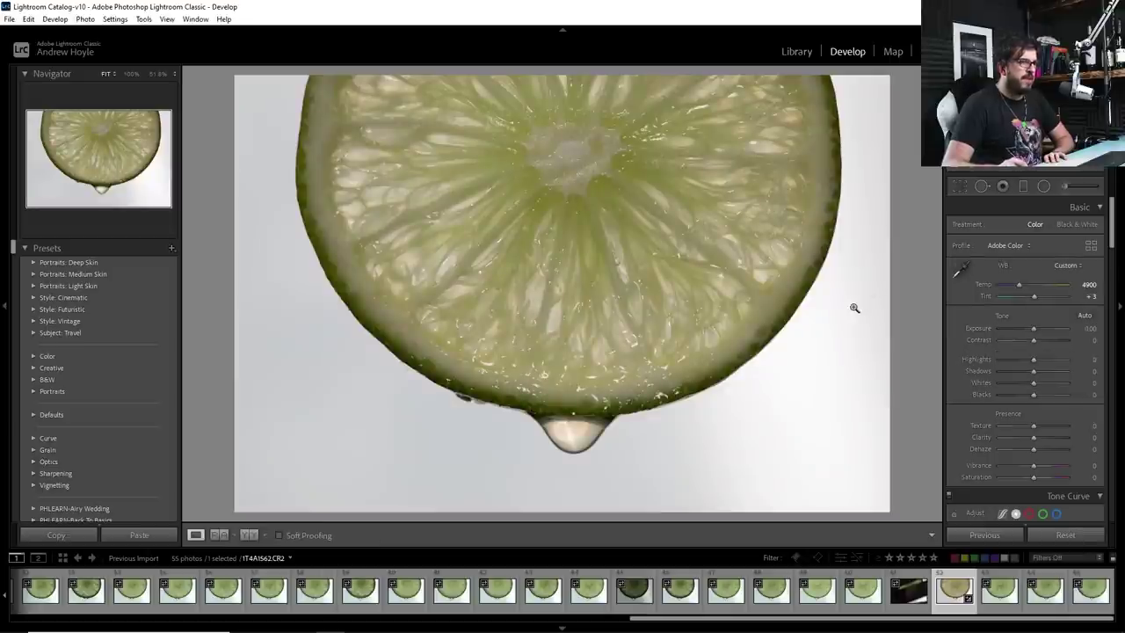
pyautogui.click(962, 269)
pyautogui.click(570, 155)
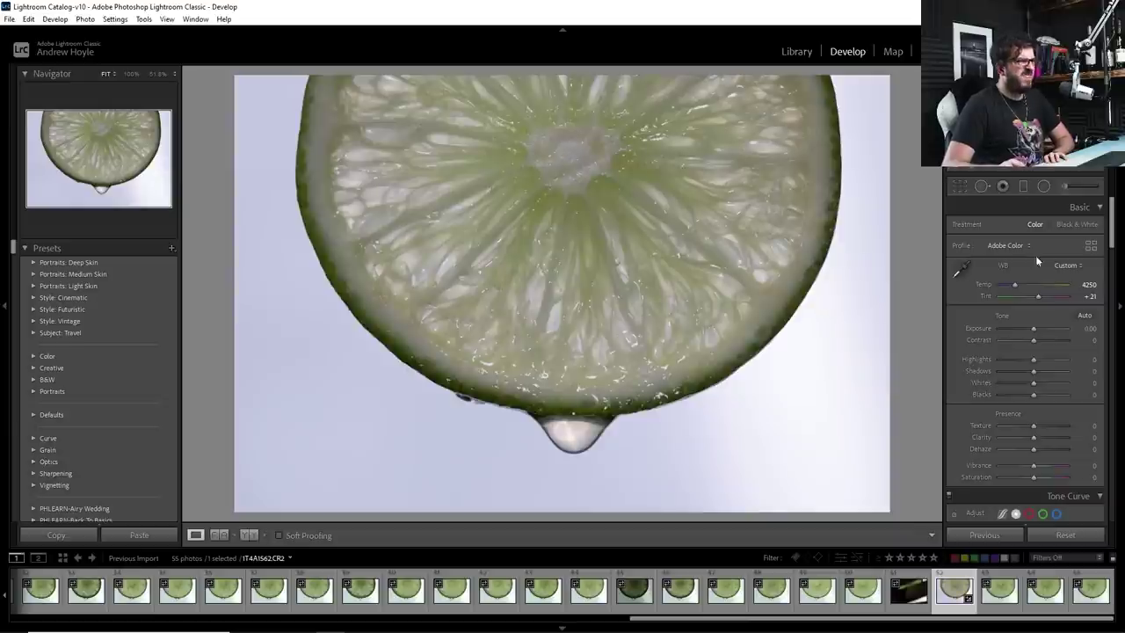
pyautogui.click(1066, 265)
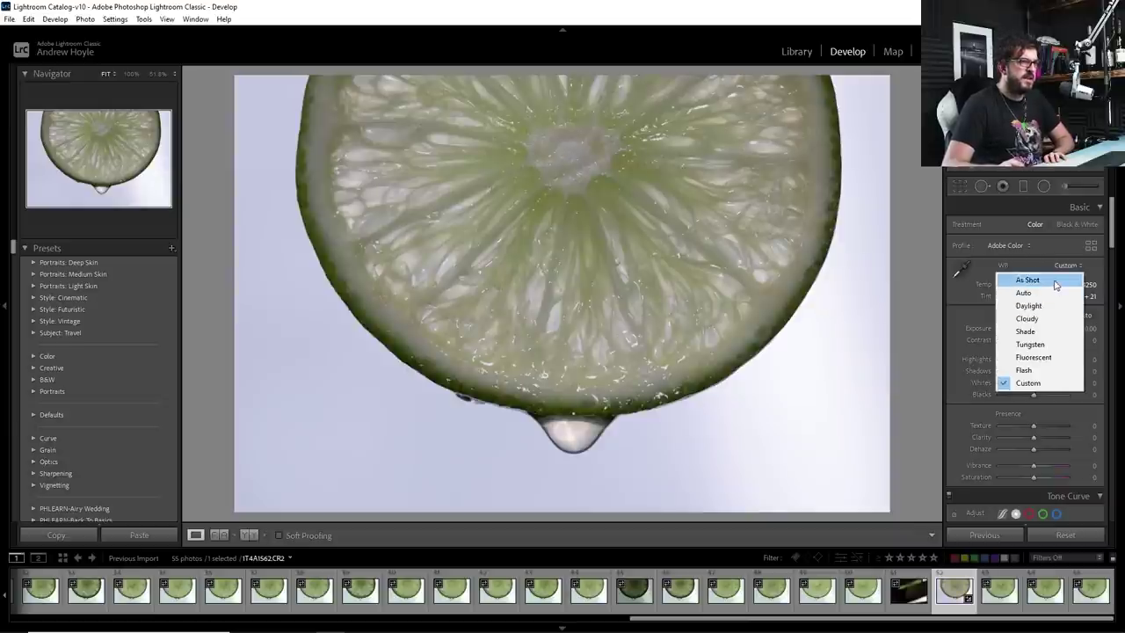
pyautogui.press('w')
# Set the white balance to Temp 4174 and Tint −17, and the tone to Exposure +0.48, Highlights −25 and Shadows +18.
pyautogui.moveTo(1016, 285); pyautogui.dragTo(1032, 296)
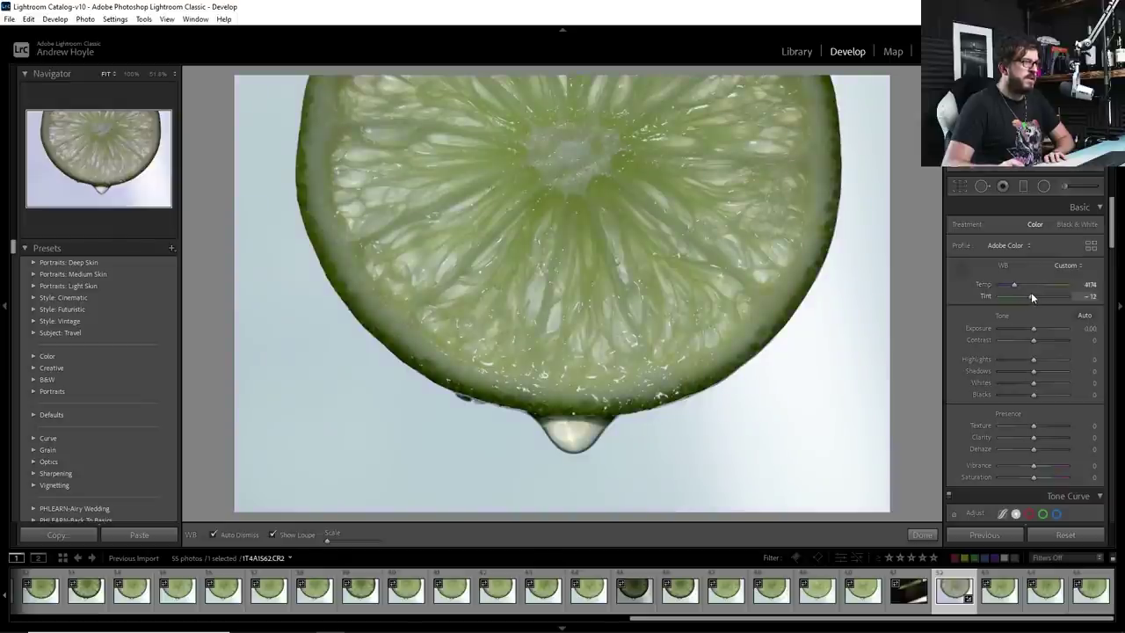
pyautogui.moveTo(1031, 297); pyautogui.dragTo(1036, 331)
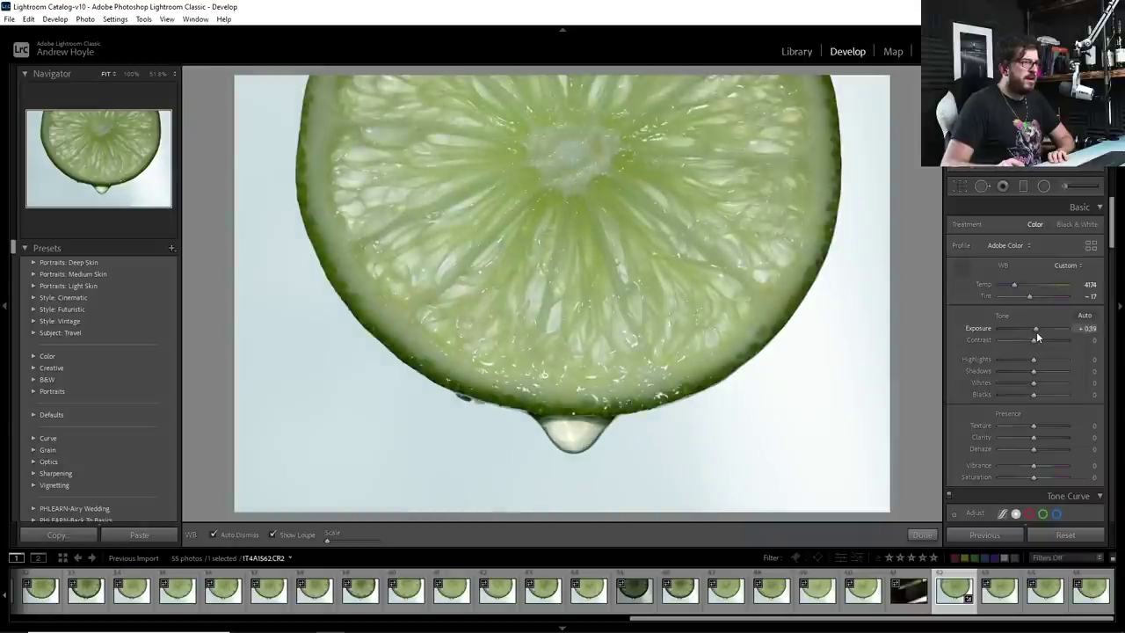
pyautogui.moveTo(1046, 370)
pyautogui.mouseDown()
pyautogui.moveTo(1055, 374)
pyautogui.moveTo(1026, 360)
pyautogui.mouseUp()
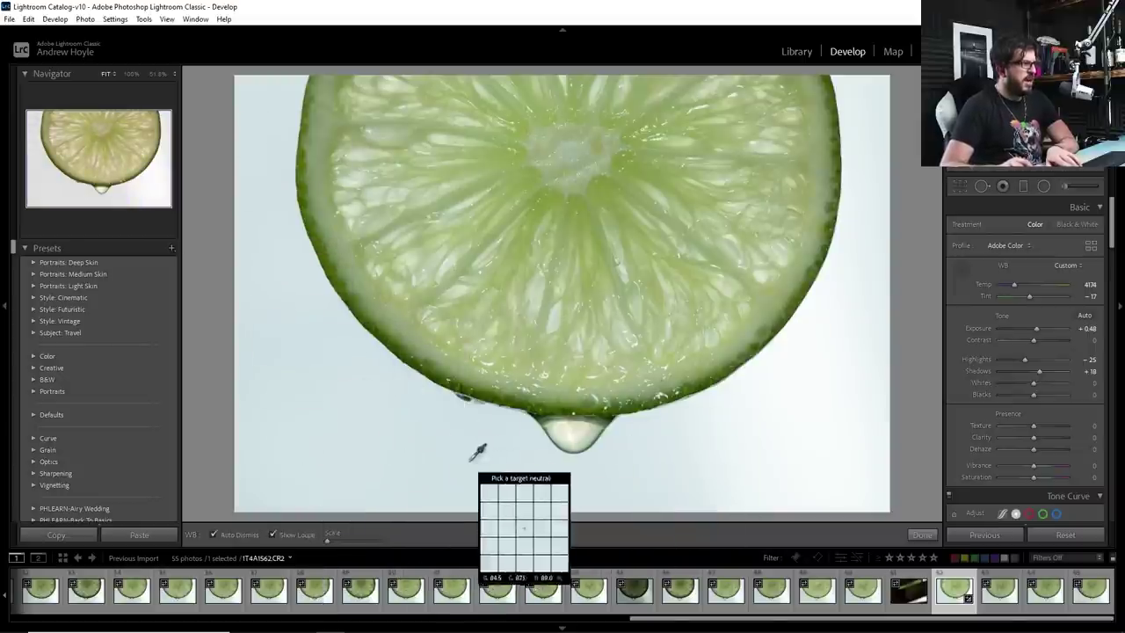
# Set the blue saturation to −100 and the blue luminance to +100 in the HSL adjustments.
pyautogui.scroll(-10, 1059, 413)
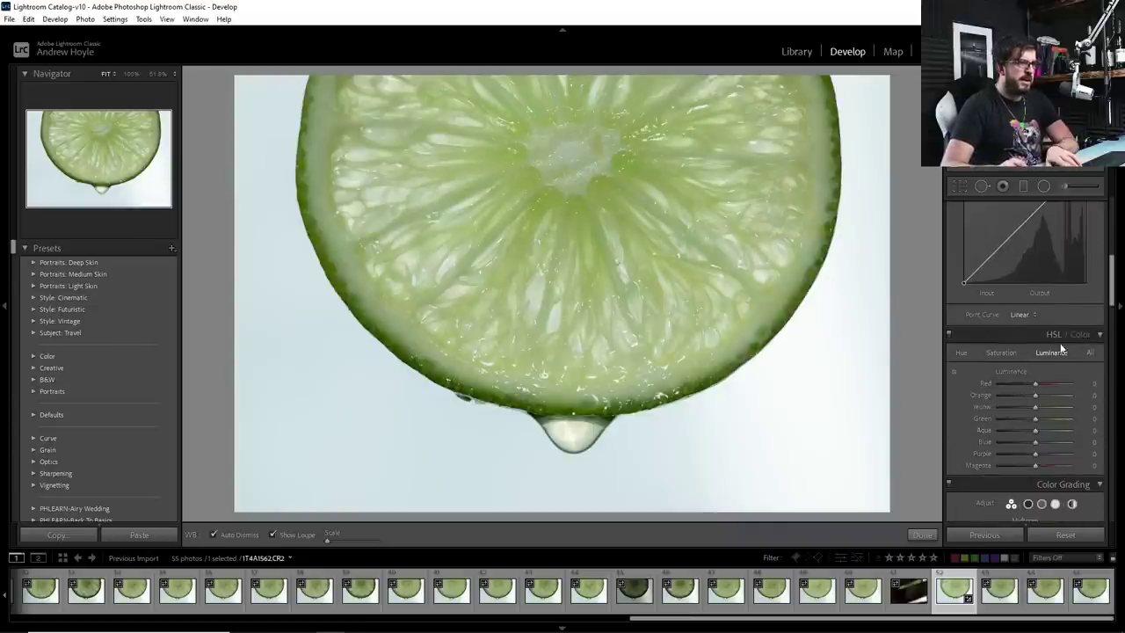
pyautogui.click(1000, 351)
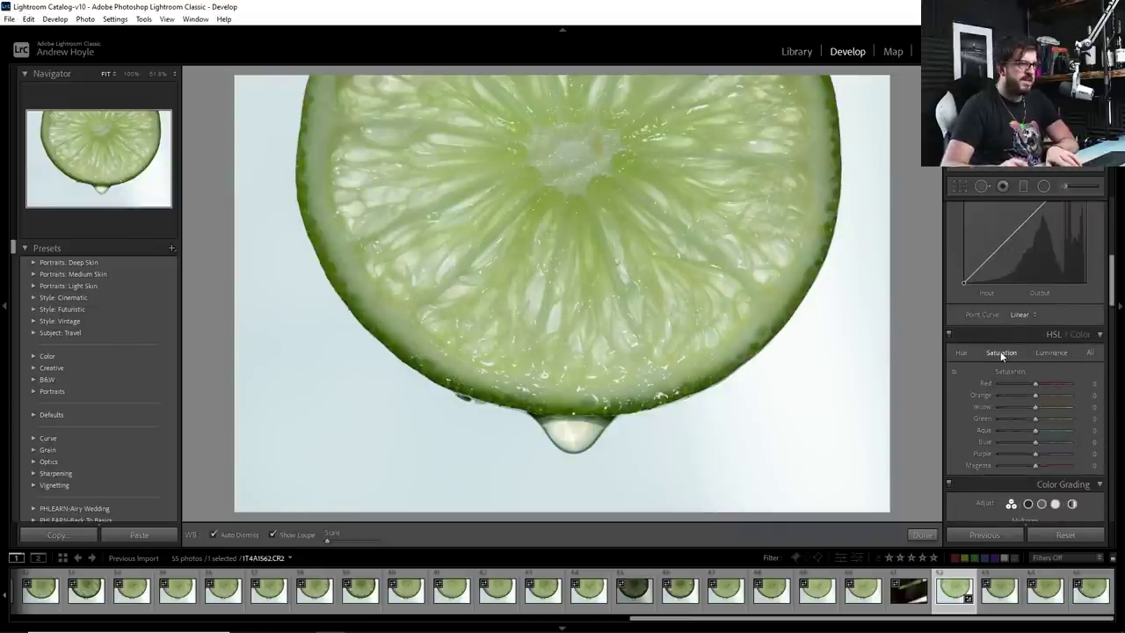
pyautogui.moveTo(1036, 442); pyautogui.dragTo(1090, 443)
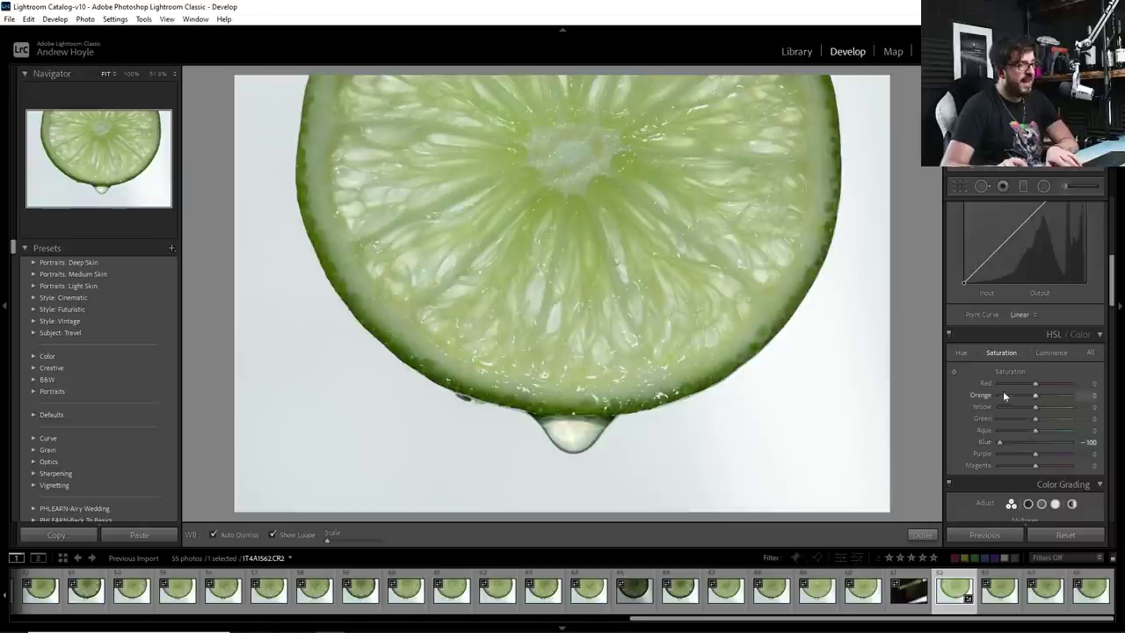
pyautogui.click(1040, 353)
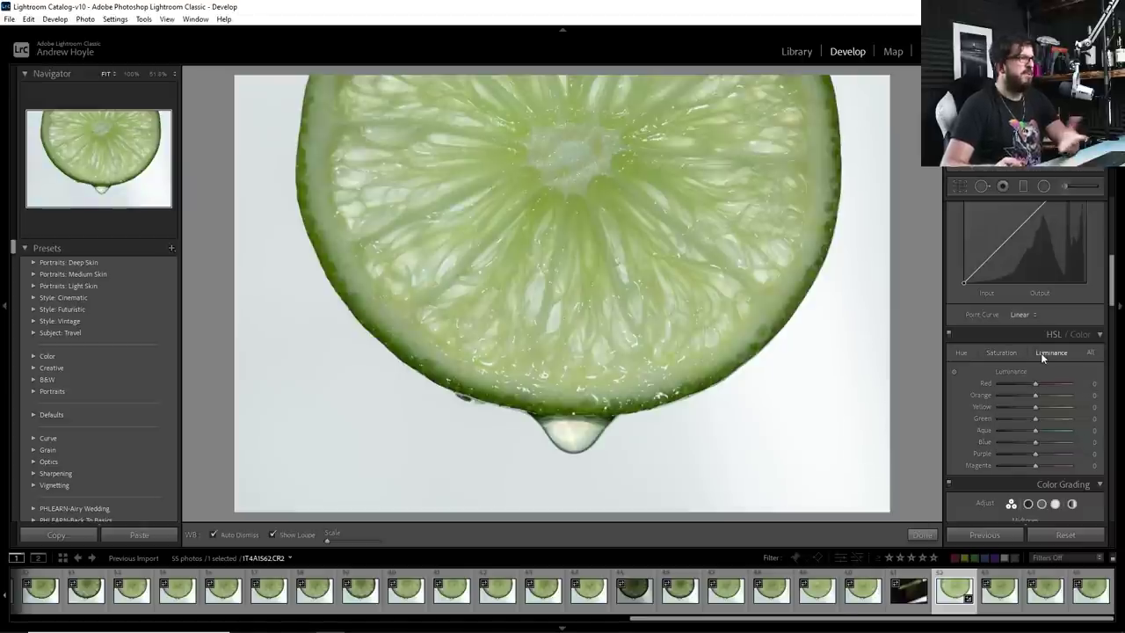
pyautogui.moveTo(1033, 445); pyautogui.dragTo(1114, 455)
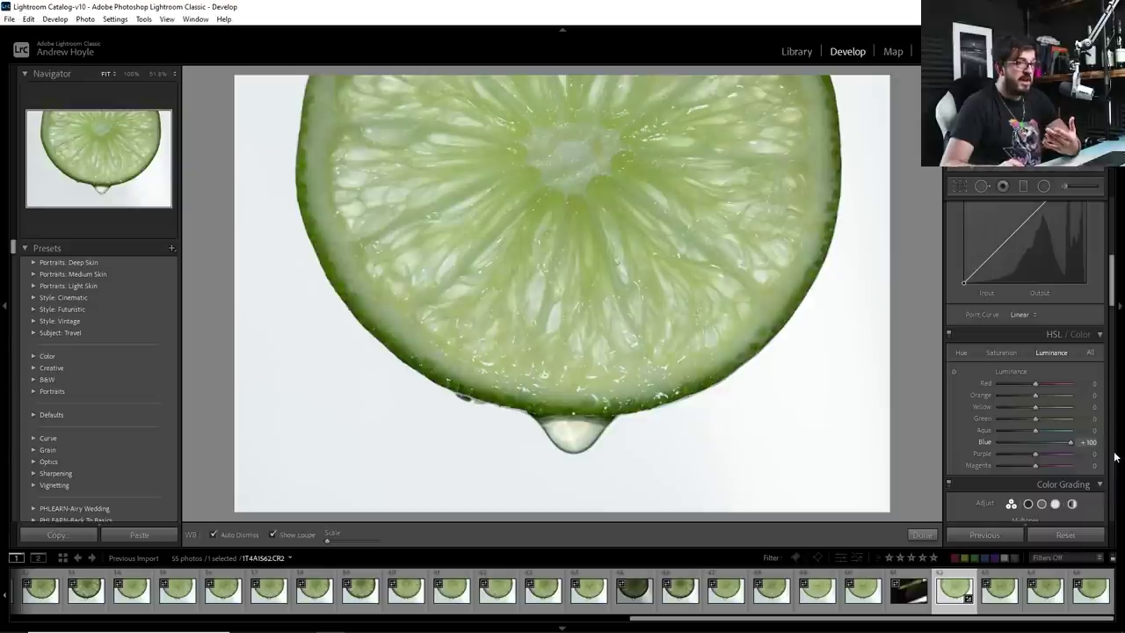
# Compare the photo with and without the HSL adjustments, leaving them enabled.
pyautogui.click(948, 334)
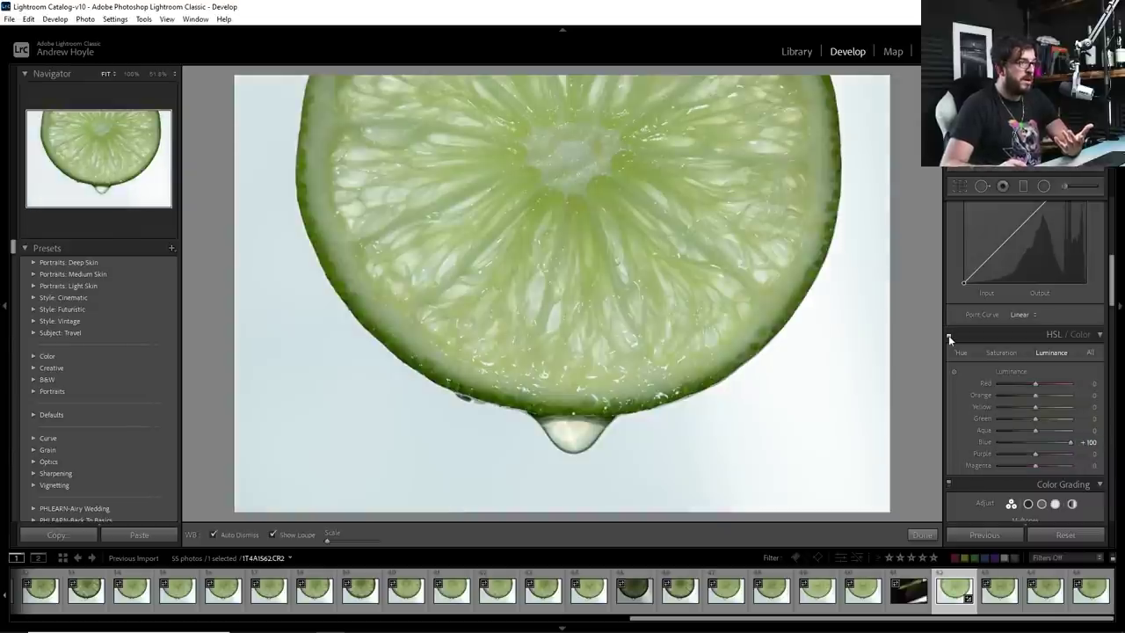
pyautogui.click(949, 334)
pyautogui.click(948, 334)
pyautogui.click(948, 334)
pyautogui.click(949, 334)
pyautogui.click(949, 334)
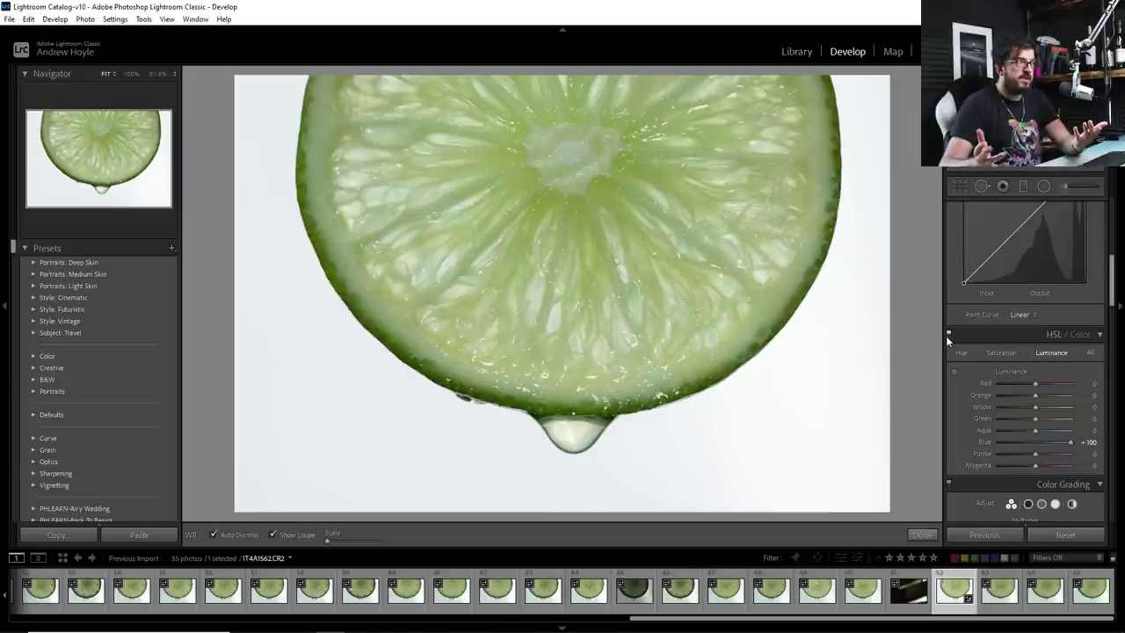
# Shift the HSL hue of the yellows to +16 and of the greens to +12.
pyautogui.click(967, 350)
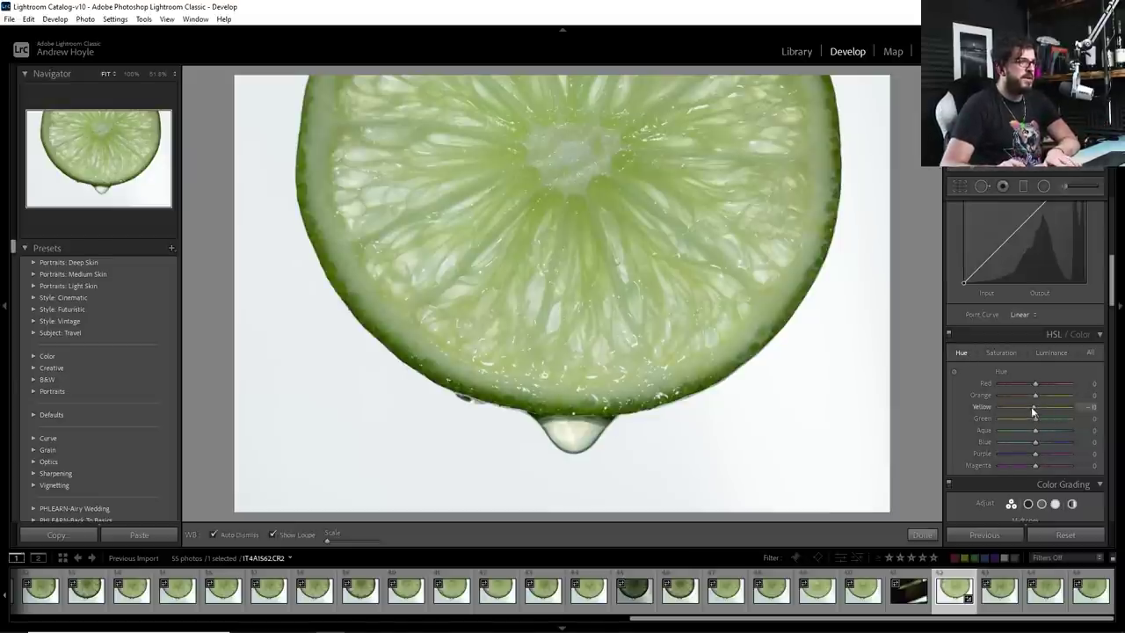
pyautogui.moveTo(1032, 407); pyautogui.dragTo(1039, 408)
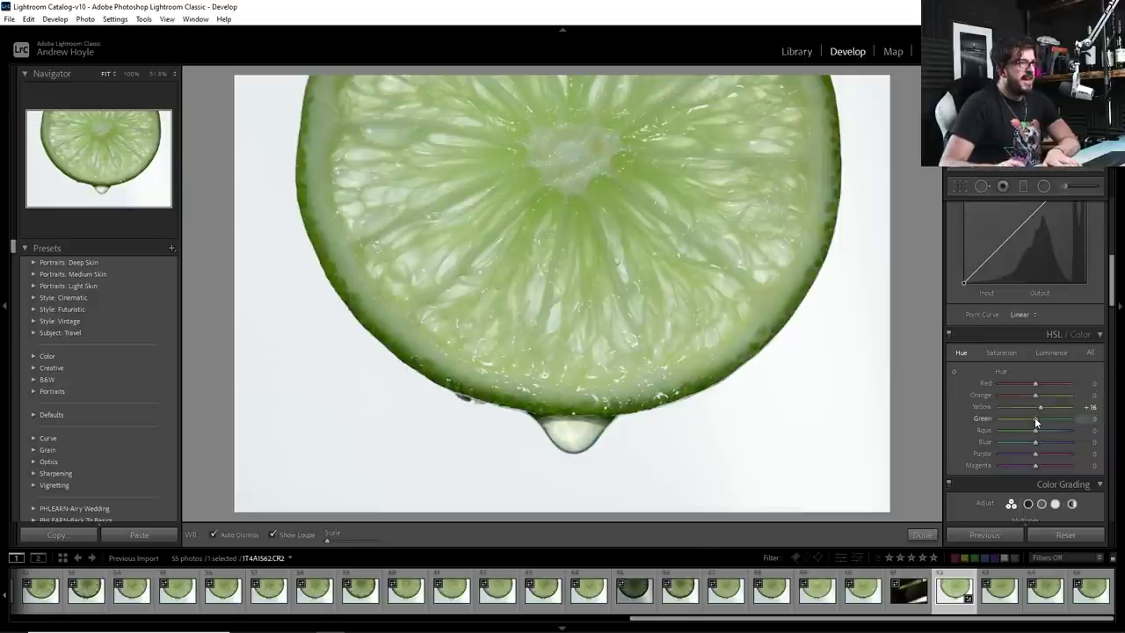
pyautogui.moveTo(1036, 423); pyautogui.dragTo(1068, 420)
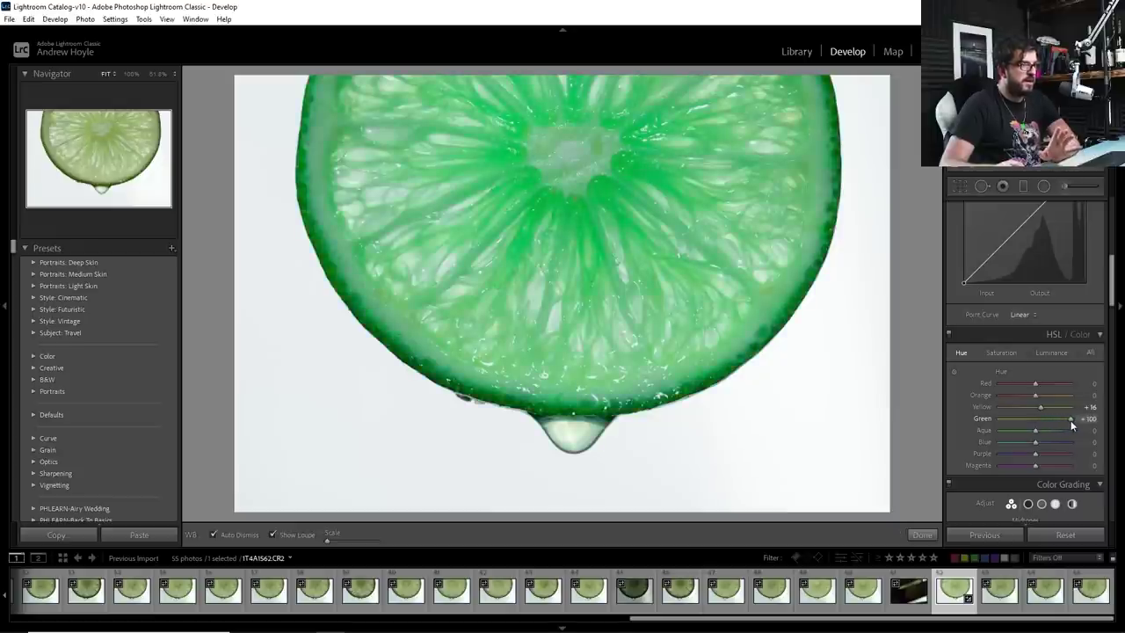
pyautogui.moveTo(1067, 420); pyautogui.dragTo(1036, 427)
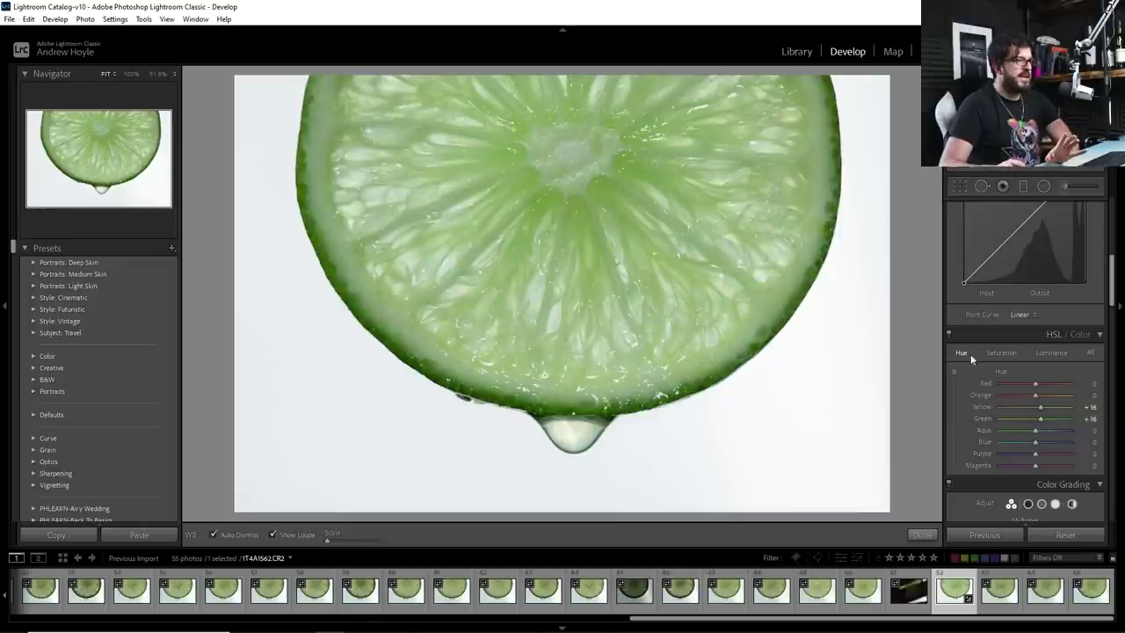
pyautogui.moveTo(1040, 418); pyautogui.dragTo(1039, 418)
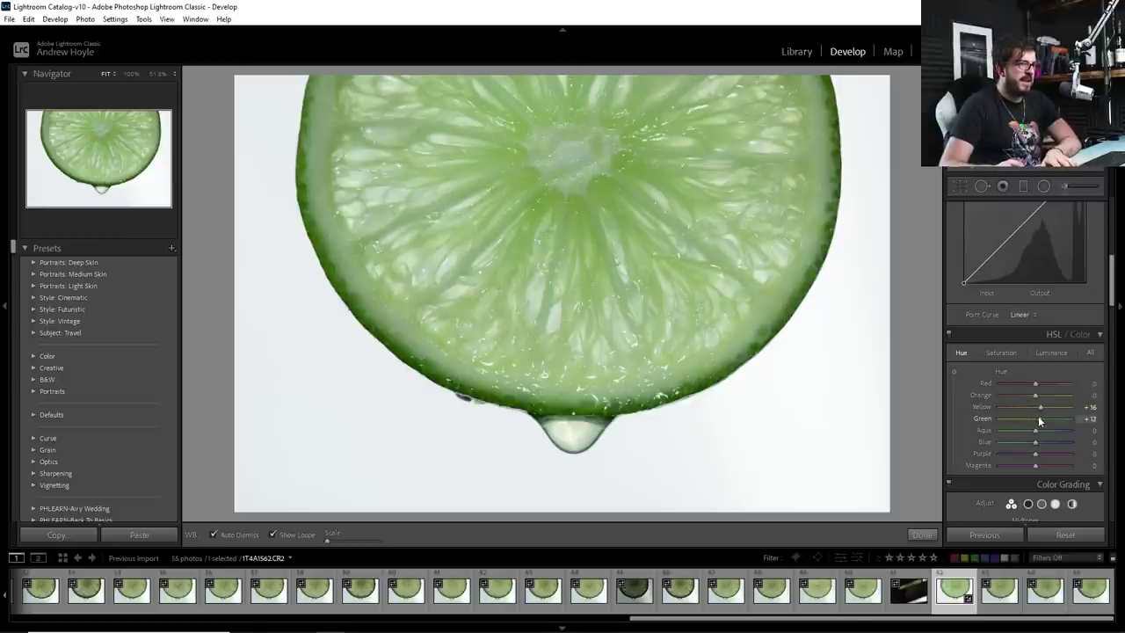
# Compare the photo with the HSL adjustments switched off and on, leaving them enabled.
pyautogui.click(948, 334)
pyautogui.click(948, 334)
pyautogui.click(948, 334)
pyautogui.click(948, 334)
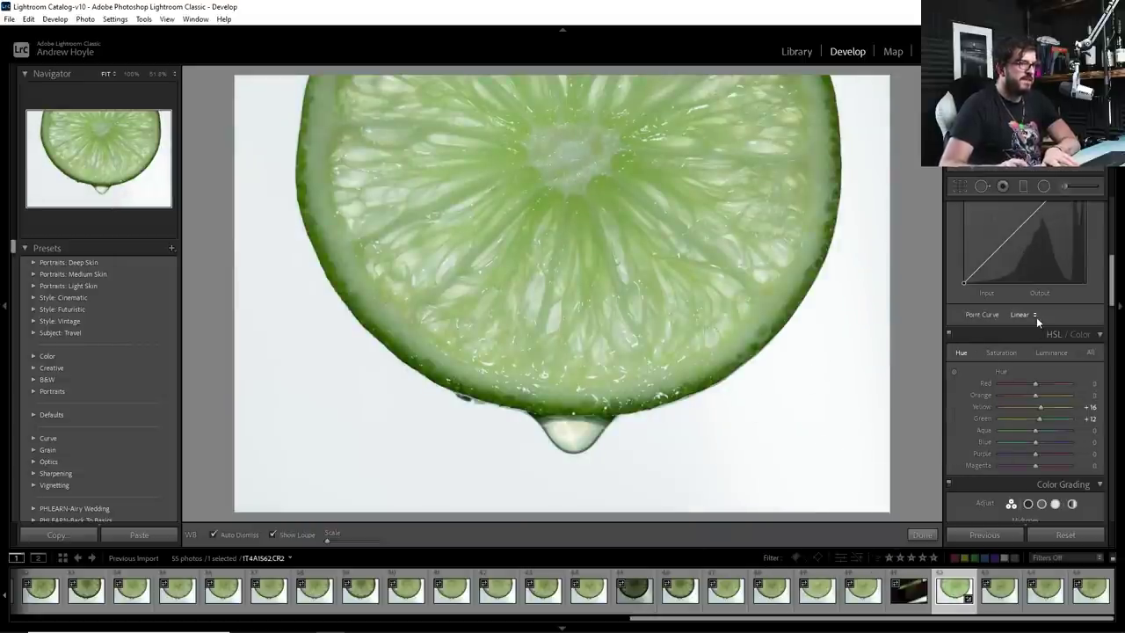
# Show the HSL luminance values and compare the edited photo with its unedited original.
pyautogui.click(1051, 352)
pyautogui.press('\\')
pyautogui.press('\\')
pyautogui.press('\\')
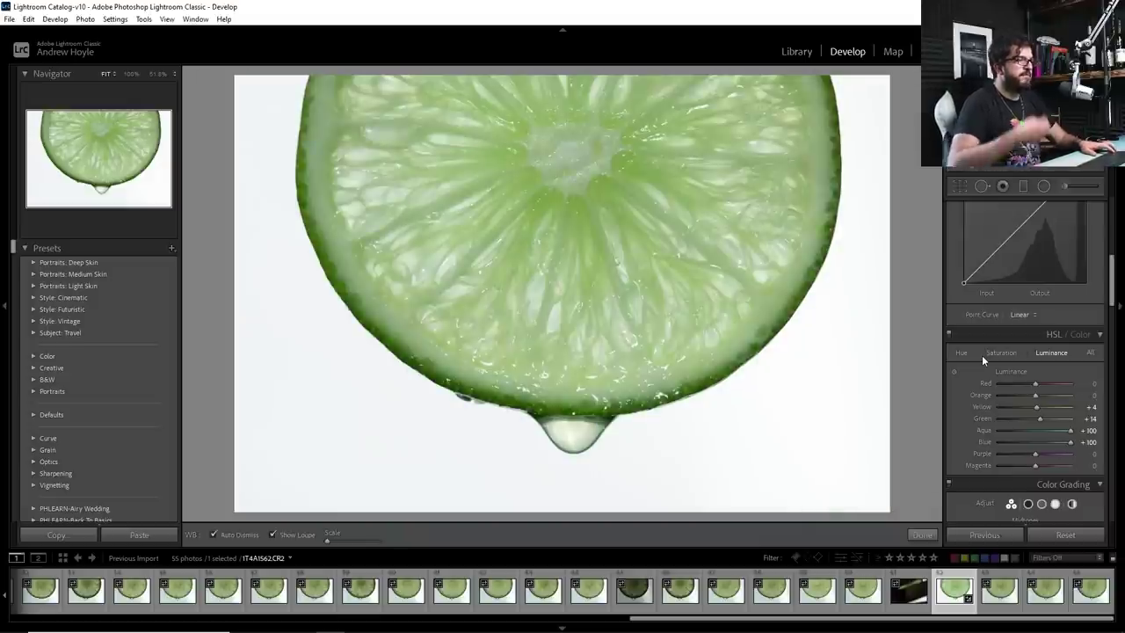
pyautogui.press('\\')
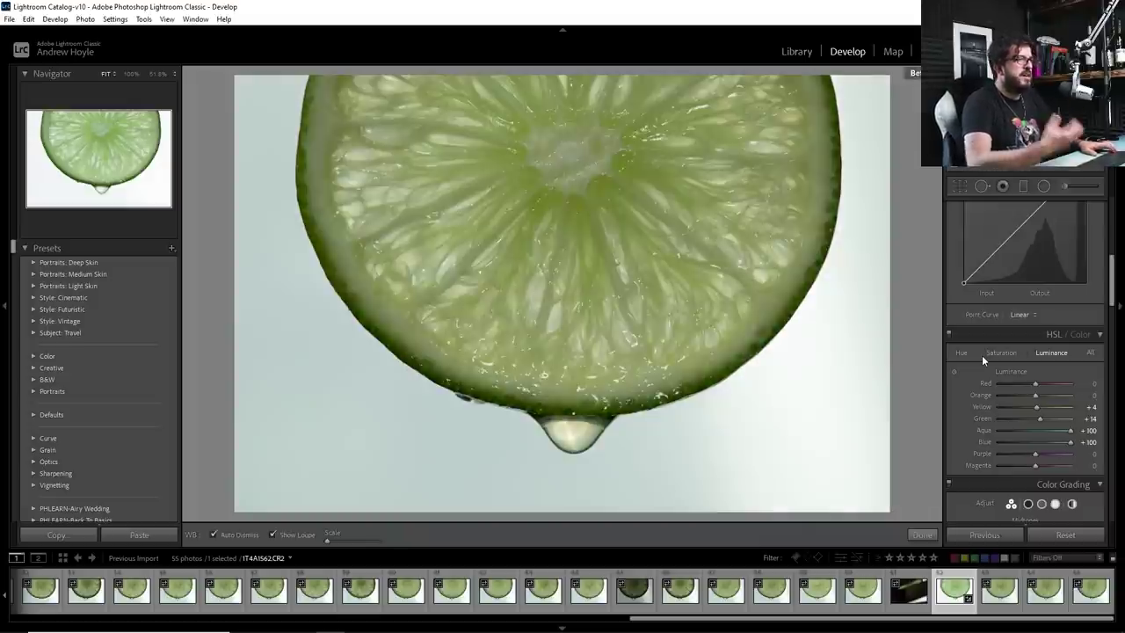
pyautogui.press('\\')
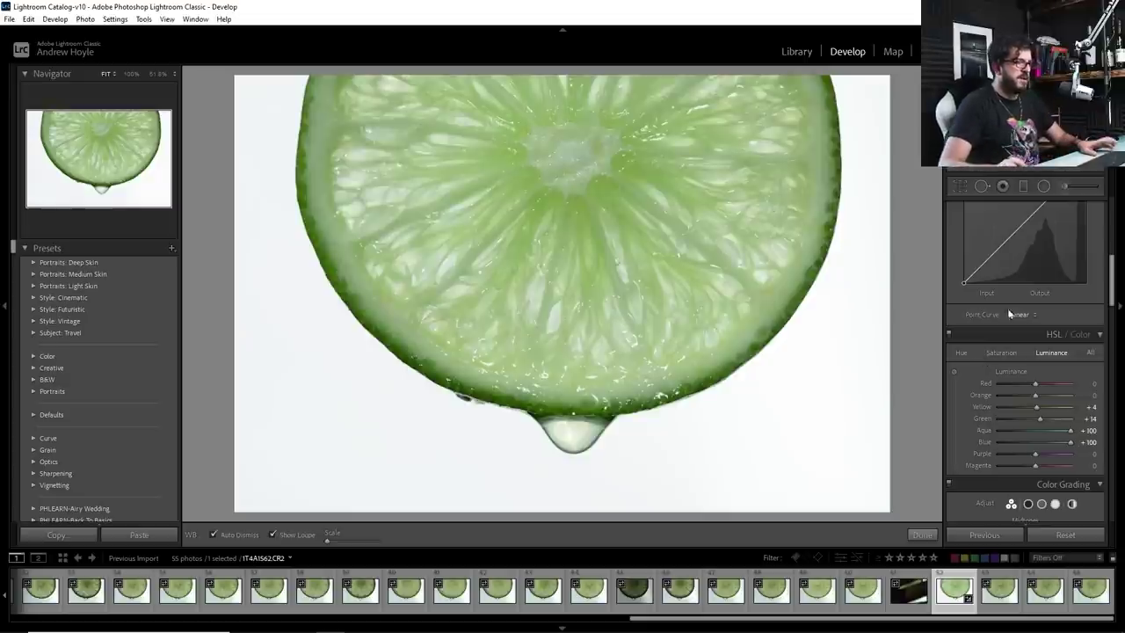
# Synchronize the develop settings of the edited photo 1T4A1562.CR2 to the three lime photos that follow it.
pyautogui.keyDown('shift'); pyautogui.click(1102, 592); pyautogui.keyUp('shift')
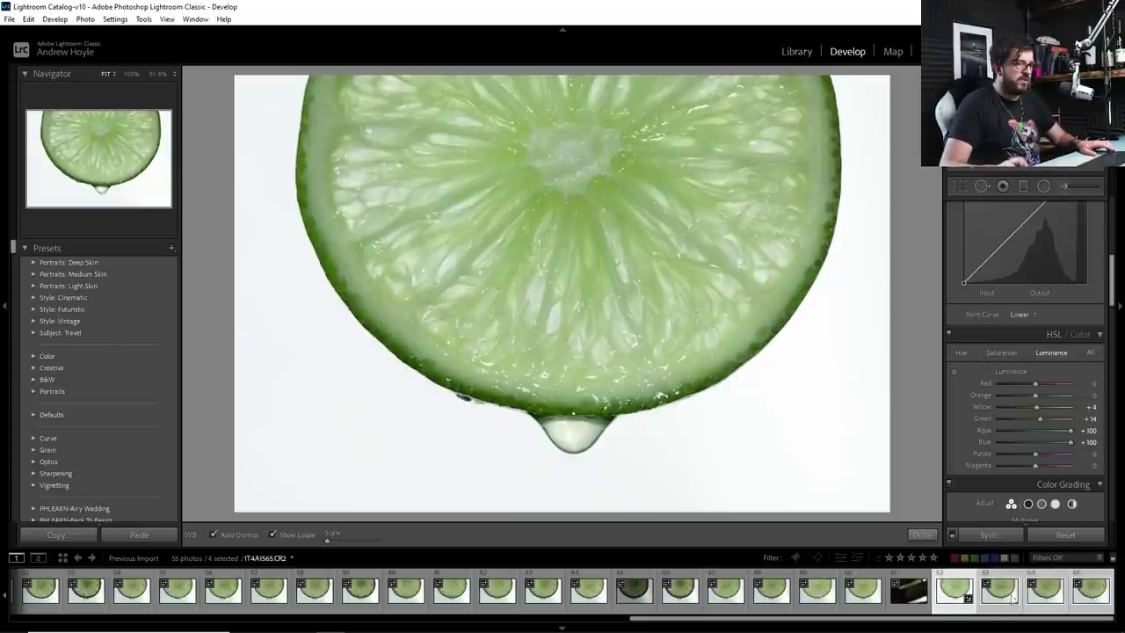
pyautogui.rightClick(945, 597)
pyautogui.moveTo(1038, 461)
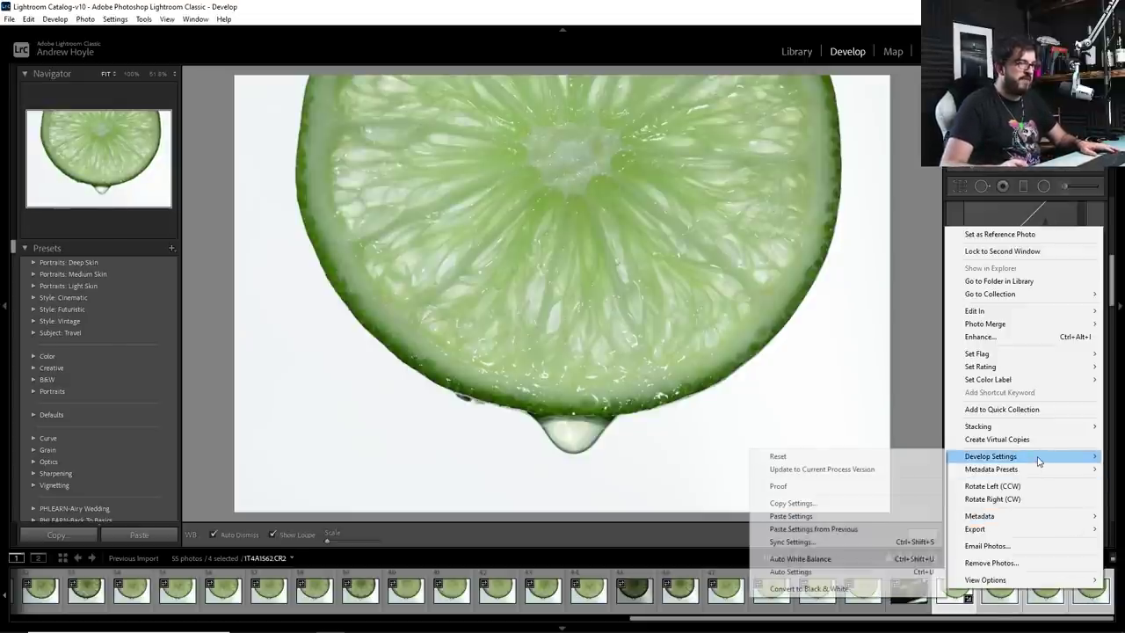
pyautogui.click(816, 541)
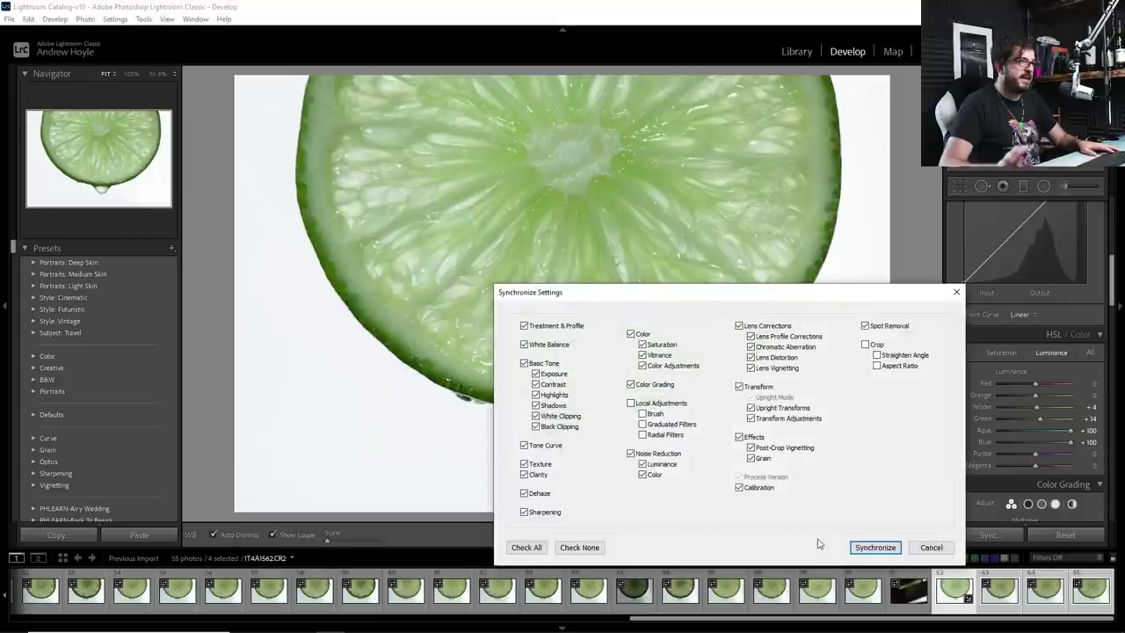
pyautogui.press('Return')
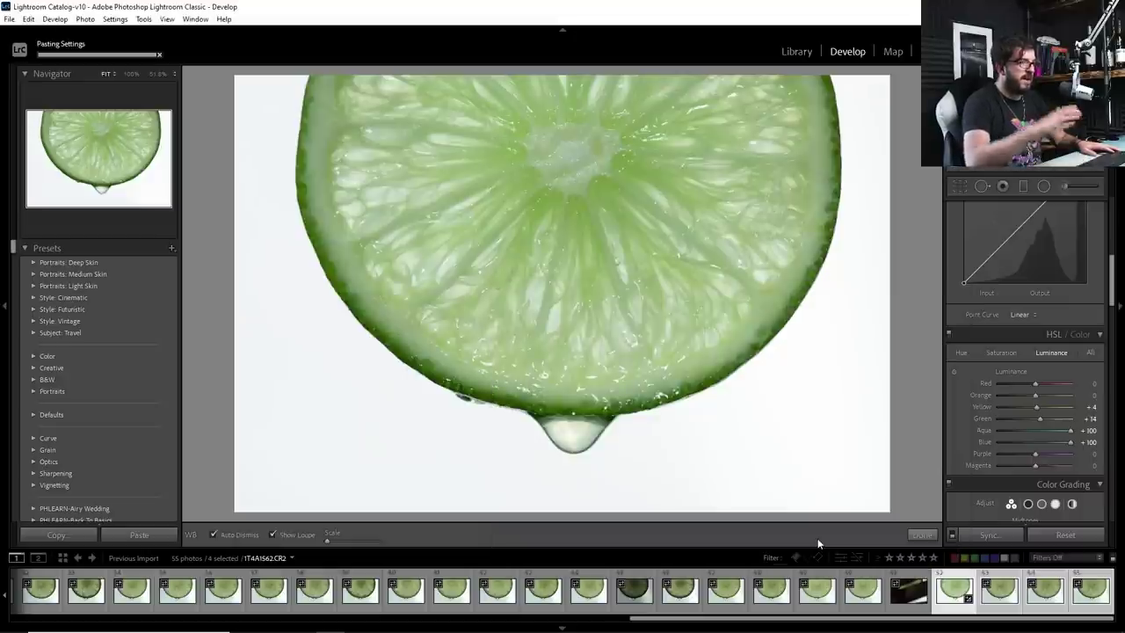
# Check the synchronized photos and open the four selected shots as layers in one Photoshop document.
pyautogui.click(993, 598)
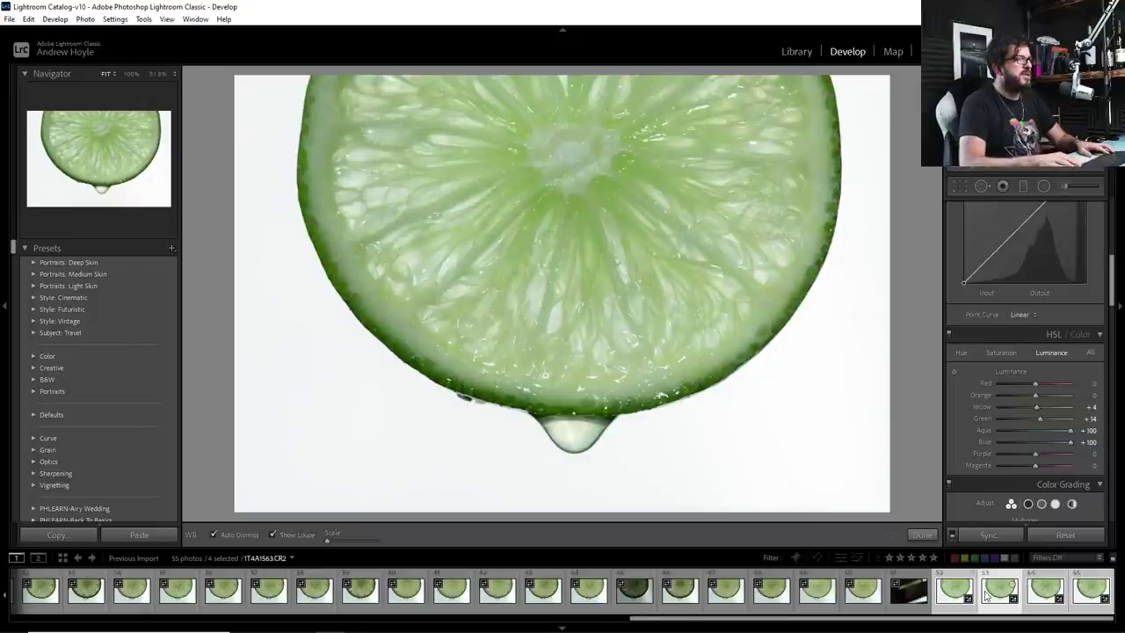
pyautogui.click(967, 596)
pyautogui.rightClick(941, 596)
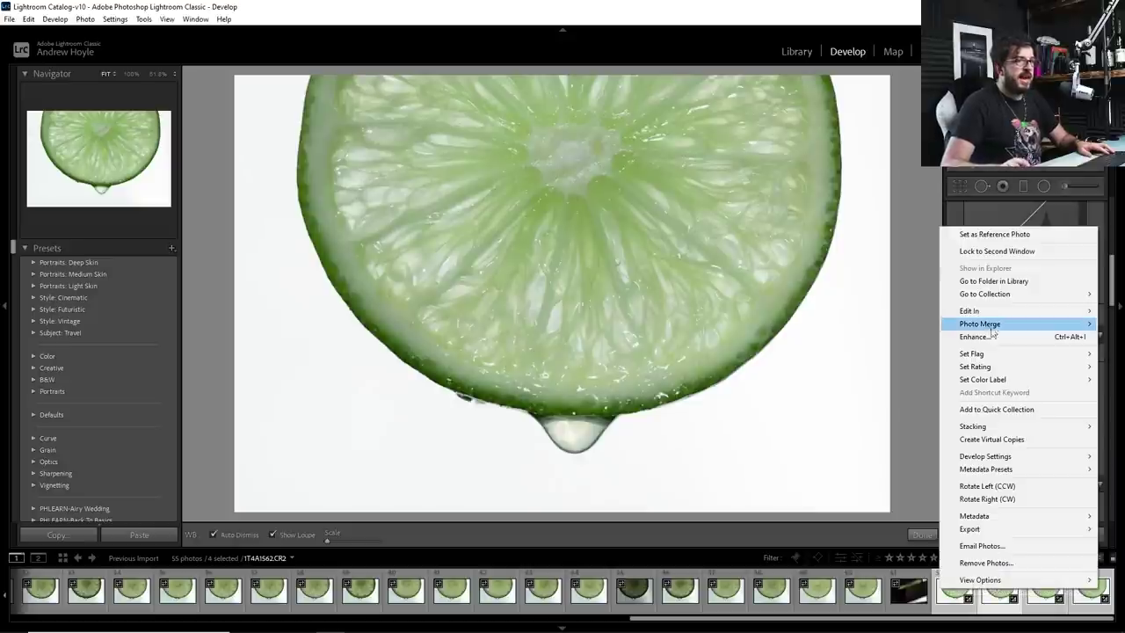
pyautogui.moveTo(980, 314)
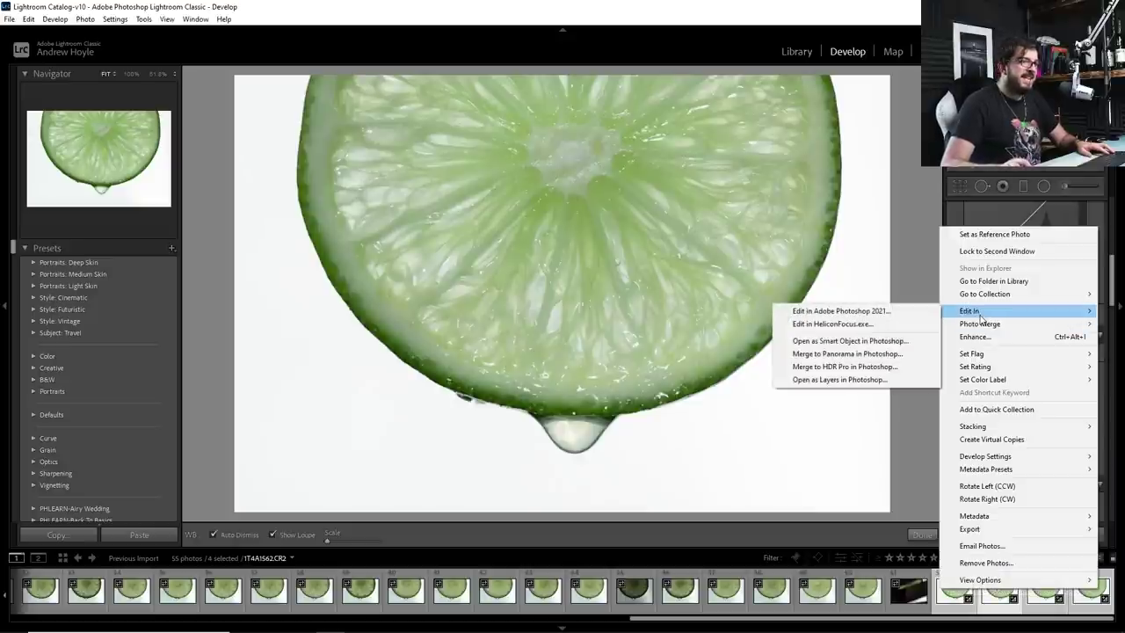
pyautogui.click(817, 379)
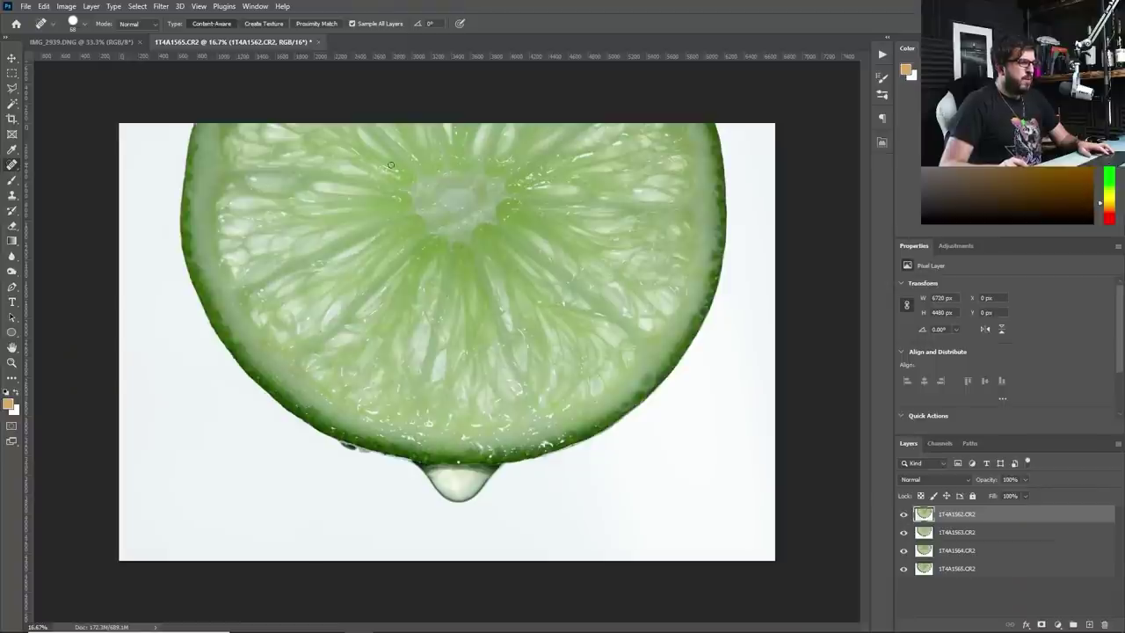
# Examine the alignment of the lime shots by hiding and restoring the upper two layers.
pyautogui.press('z')
pyautogui.click(480, 200)
pyautogui.click(477, 154)
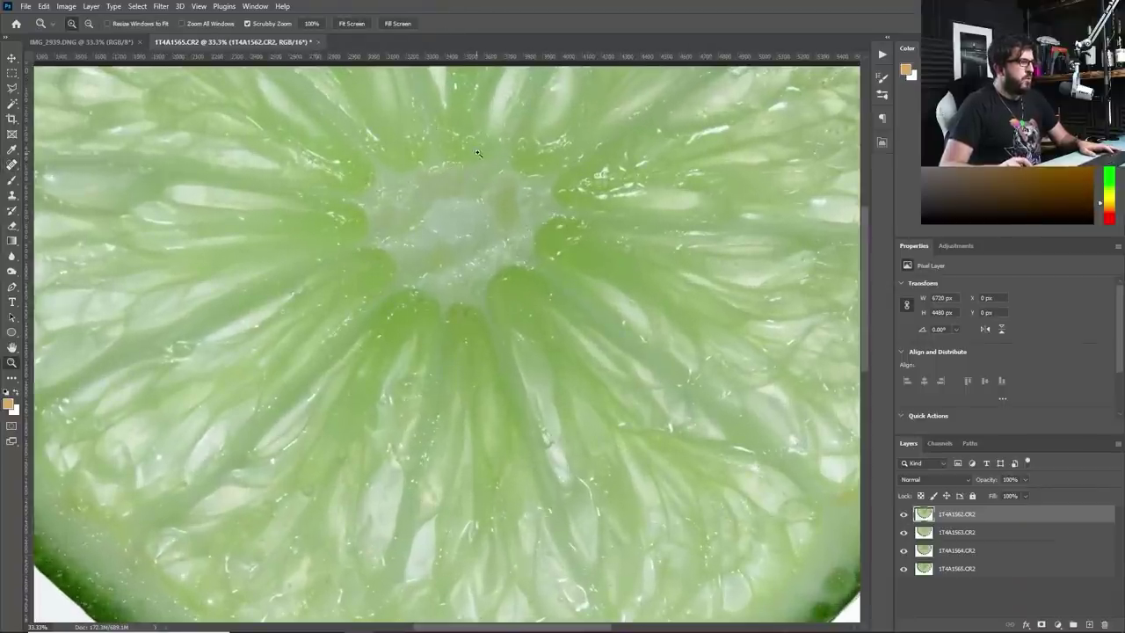
pyautogui.click(904, 514)
pyautogui.click(904, 532)
pyautogui.hotkey('ctrl', '-')
pyautogui.click(903, 532)
pyautogui.click(903, 514)
# Select all four lime layers and auto-align them with the Auto projection.
pyautogui.keyDown('shift'); pyautogui.click(994, 573); pyautogui.keyUp('shift')
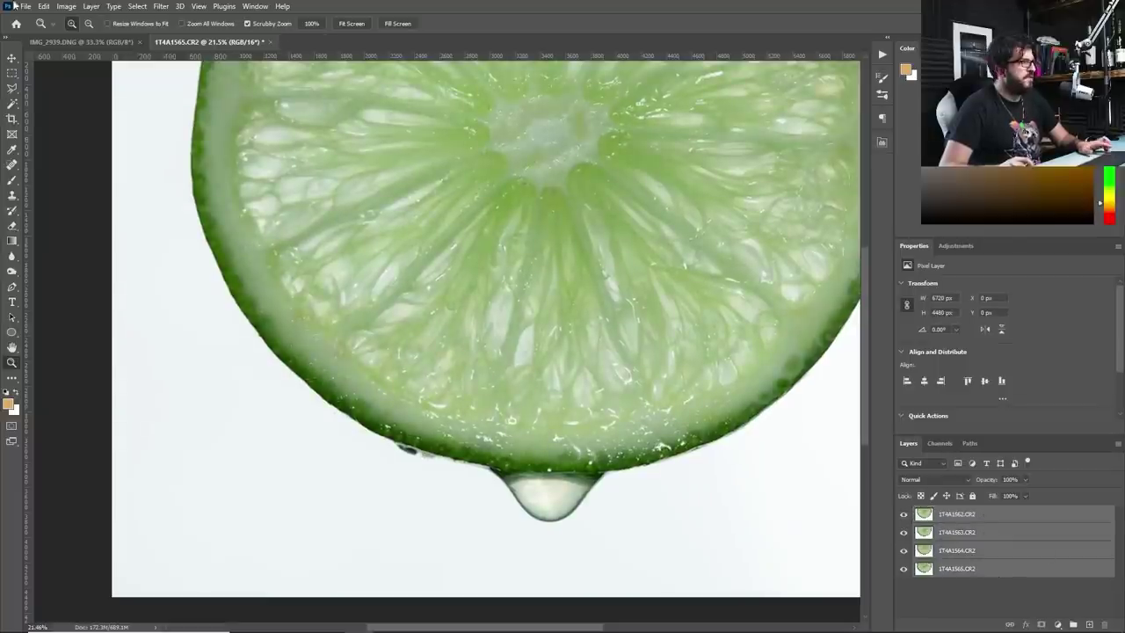
pyautogui.click(48, 6)
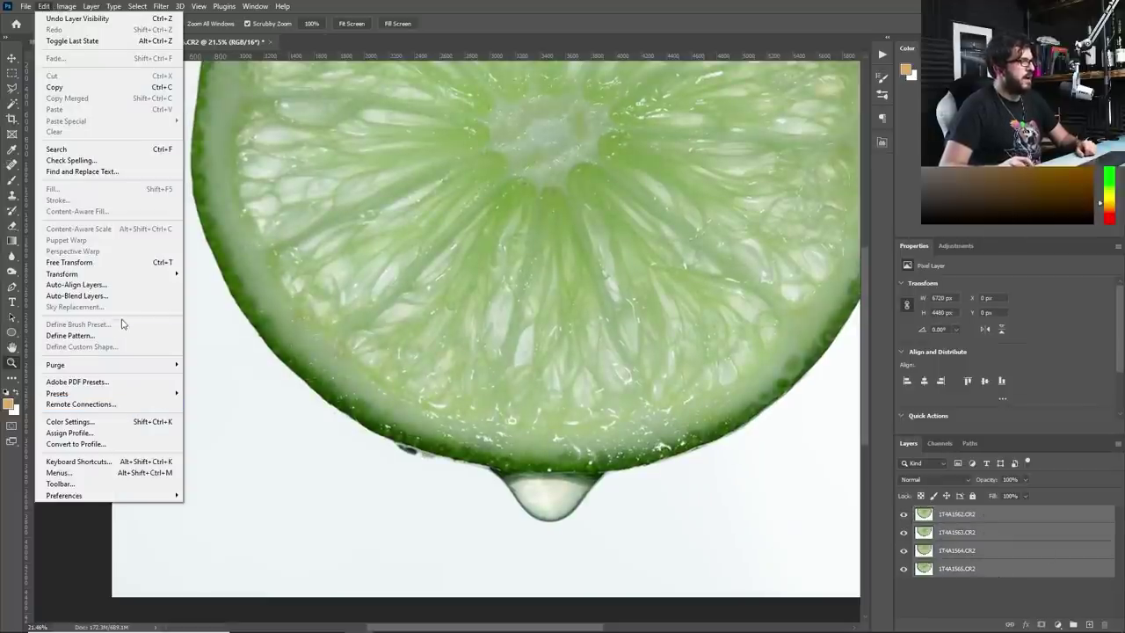
pyautogui.click(128, 285)
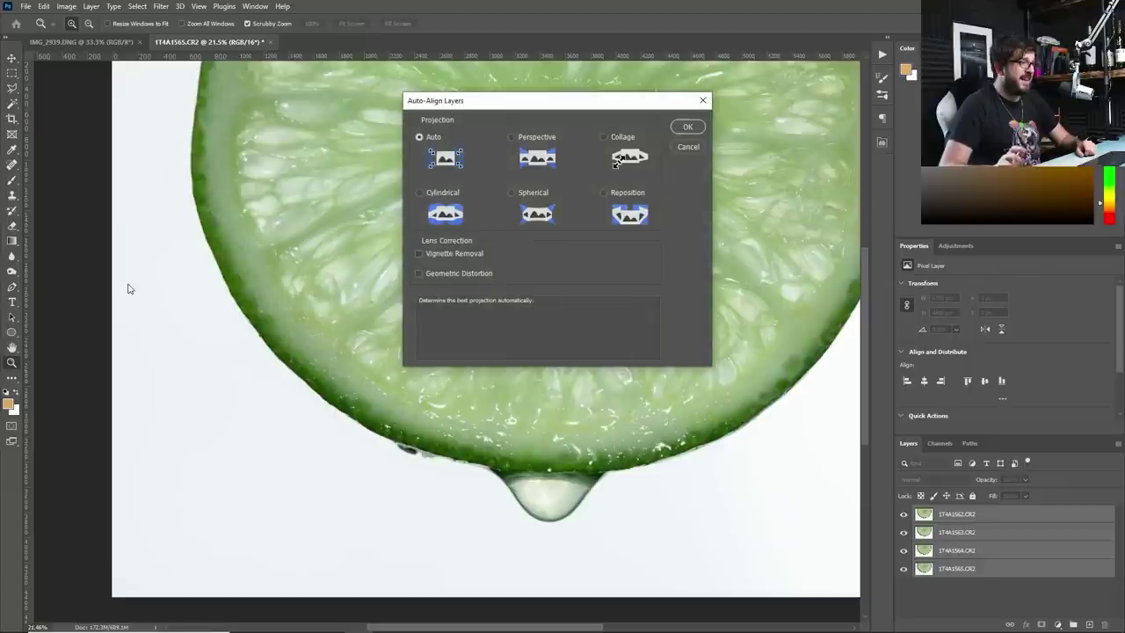
pyautogui.press('Return')
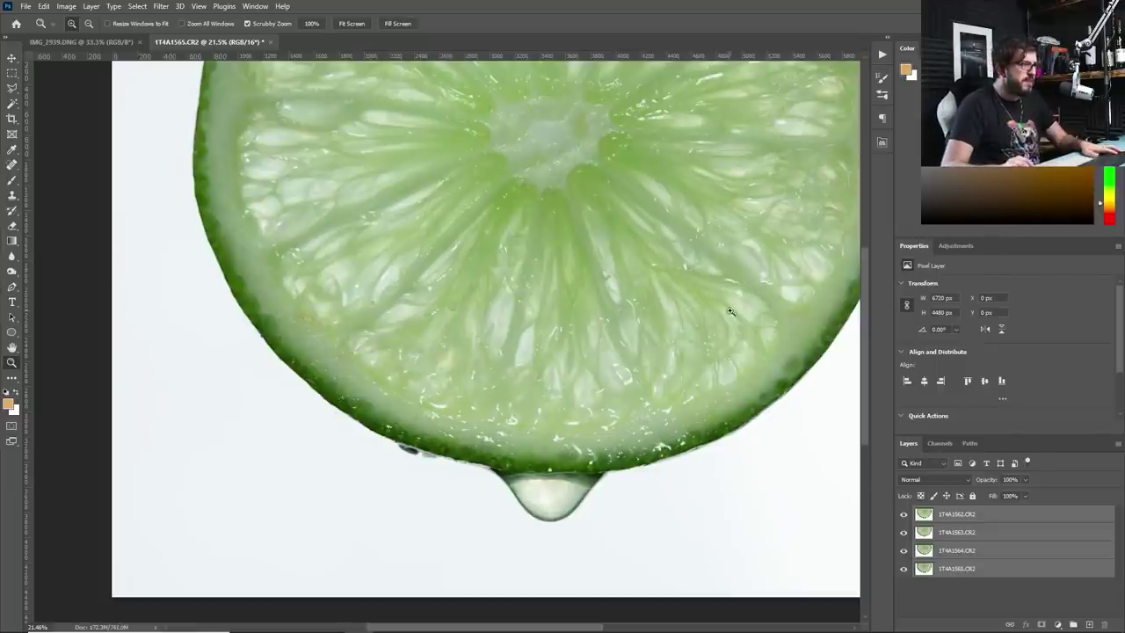
# Check the alignment by hiding the top two layers and showing them again.
pyautogui.click(903, 514)
pyautogui.click(904, 535)
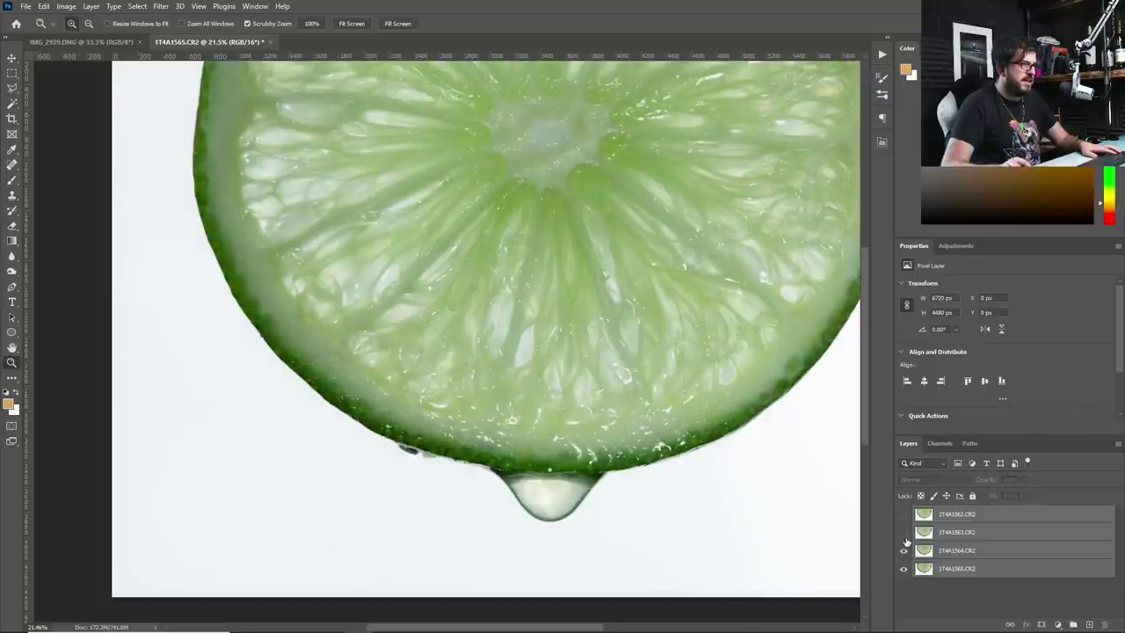
pyautogui.moveTo(906, 534); pyautogui.dragTo(903, 514)
pyautogui.moveTo(846, 401); pyautogui.dragTo(631, 367)
# Try to auto-blend all four layers with Stack Images, Seamless Tones and Colors and Content Aware Fill Transparent Areas.
pyautogui.click(997, 514)
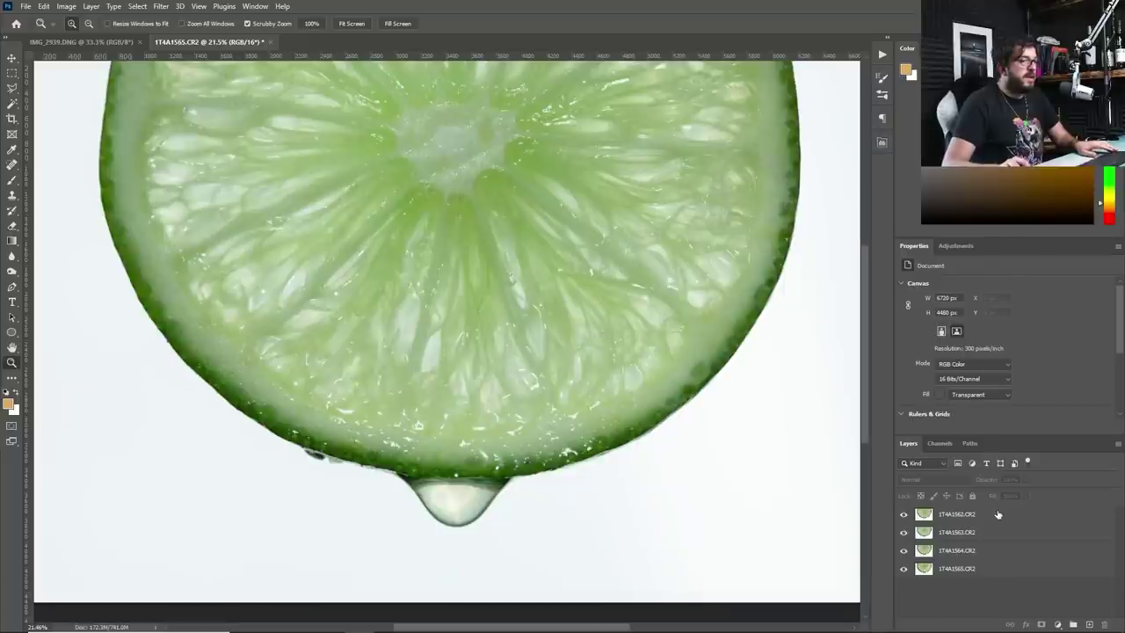
pyautogui.click(982, 517)
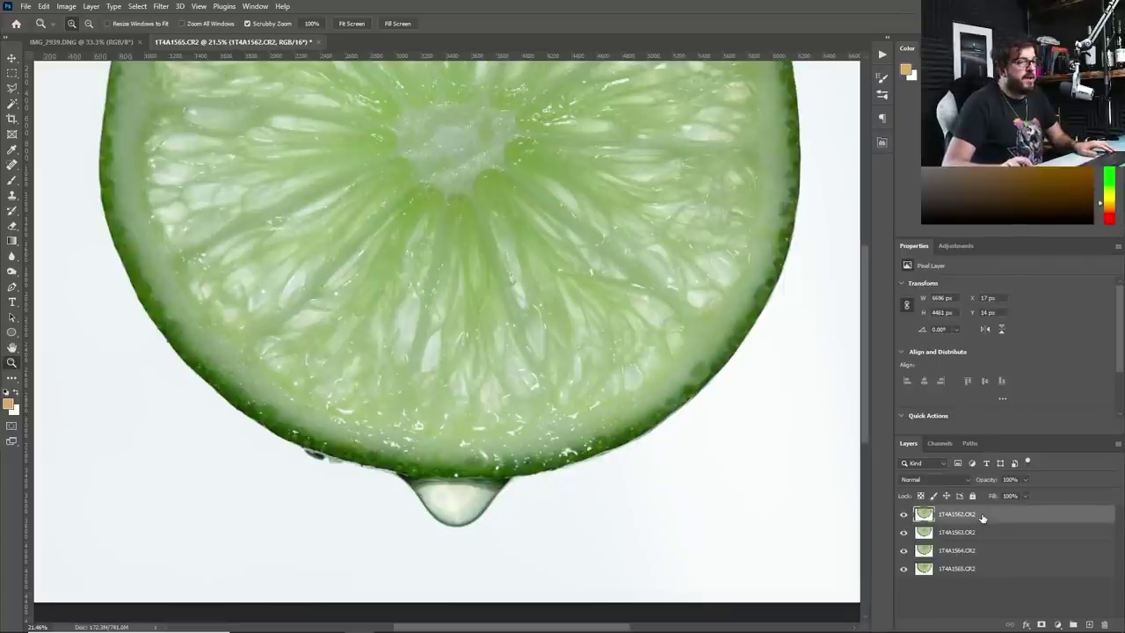
pyautogui.keyDown('shift'); pyautogui.click(983, 568); pyautogui.keyUp('shift')
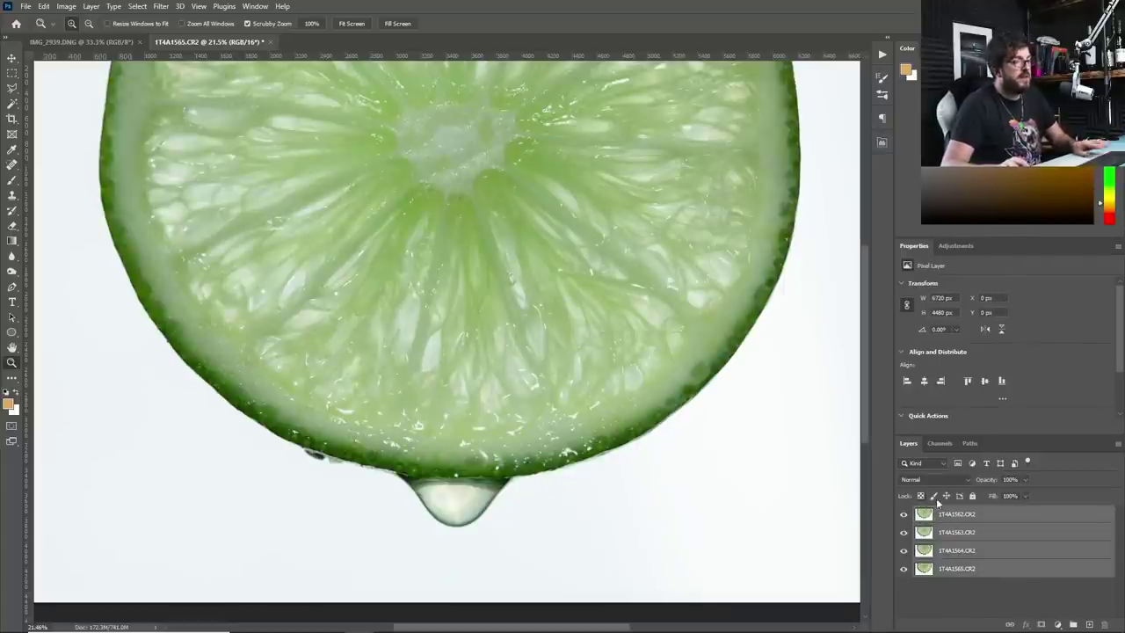
pyautogui.click(48, 6)
pyautogui.click(104, 298)
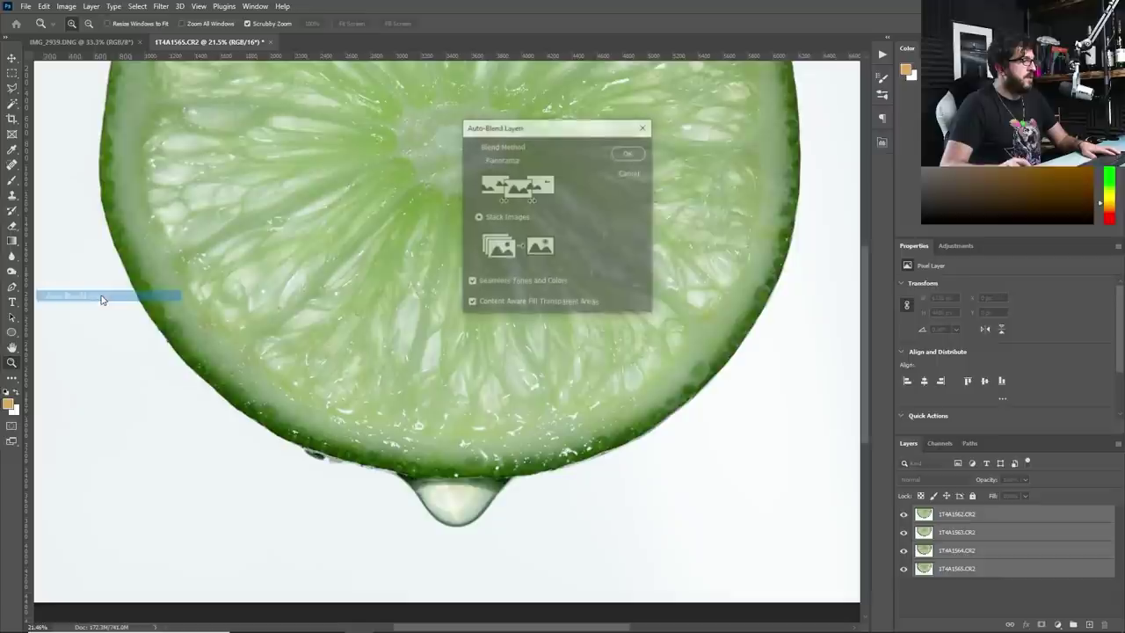
pyautogui.click(626, 155)
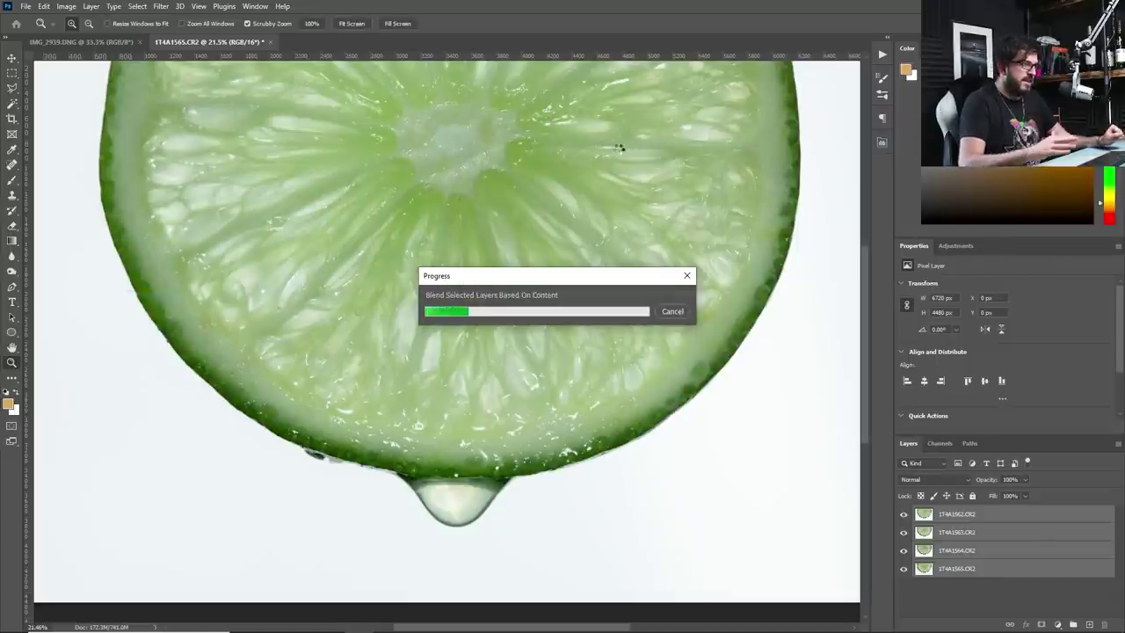
# Inspect the blended lime and its hanging drop closely, and undo the auto-blend of the four layers.
pyautogui.click(418, 275)
pyautogui.moveTo(326, 198); pyautogui.dragTo(484, 258)
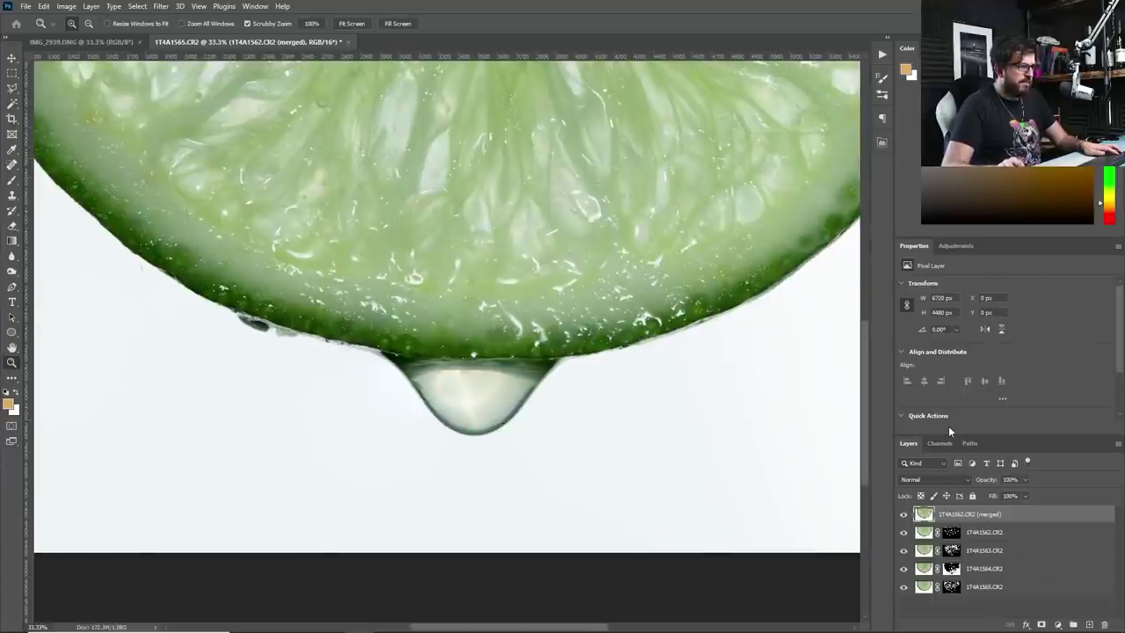
pyautogui.hotkey('ctrl', 'z')
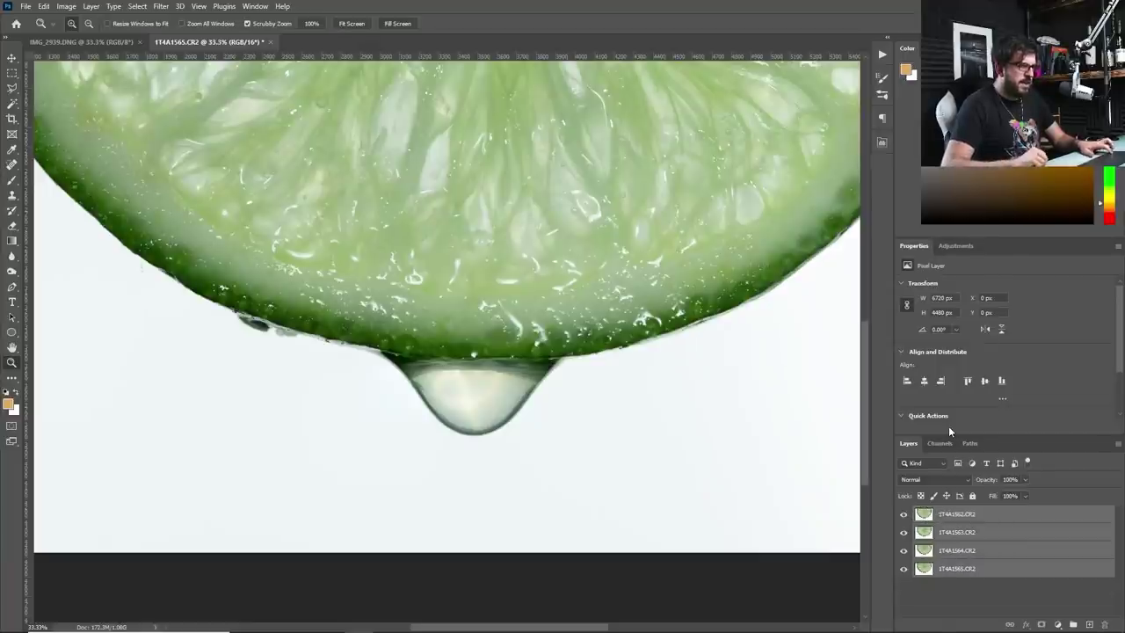
# Exclude layer 1T4A1565.CR2 from the selection and auto-blend the other three layers with Stack Images and seamless tones and colors.
pyautogui.keyDown('ctrl'); pyautogui.click(986, 572); pyautogui.keyUp('ctrl')
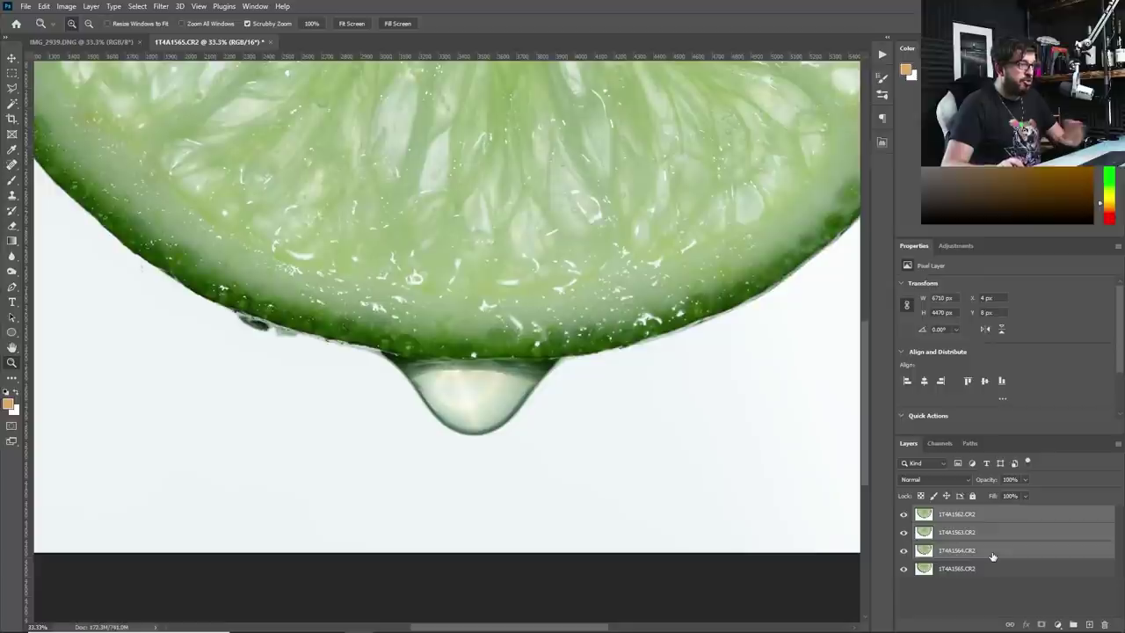
pyautogui.click(43, 6)
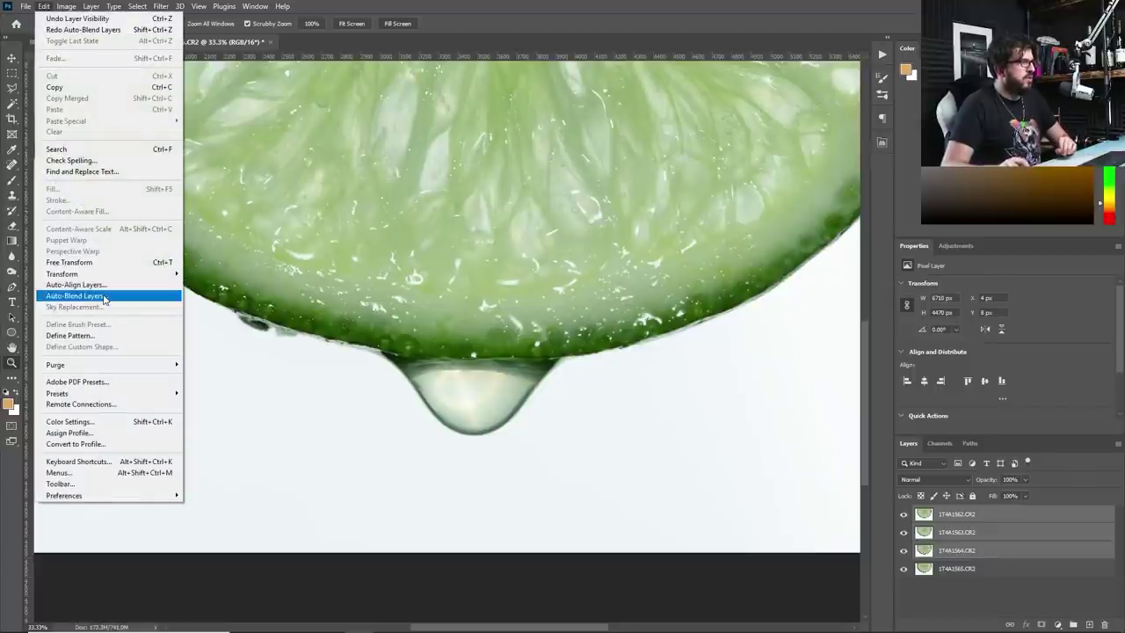
pyautogui.click(75, 296)
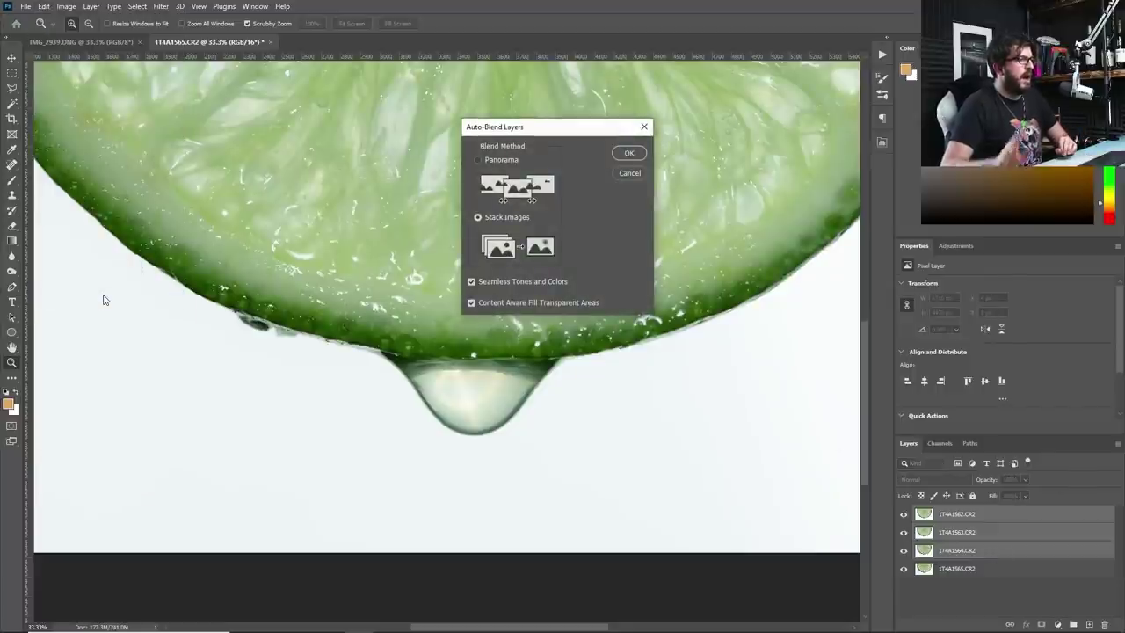
pyautogui.click(625, 155)
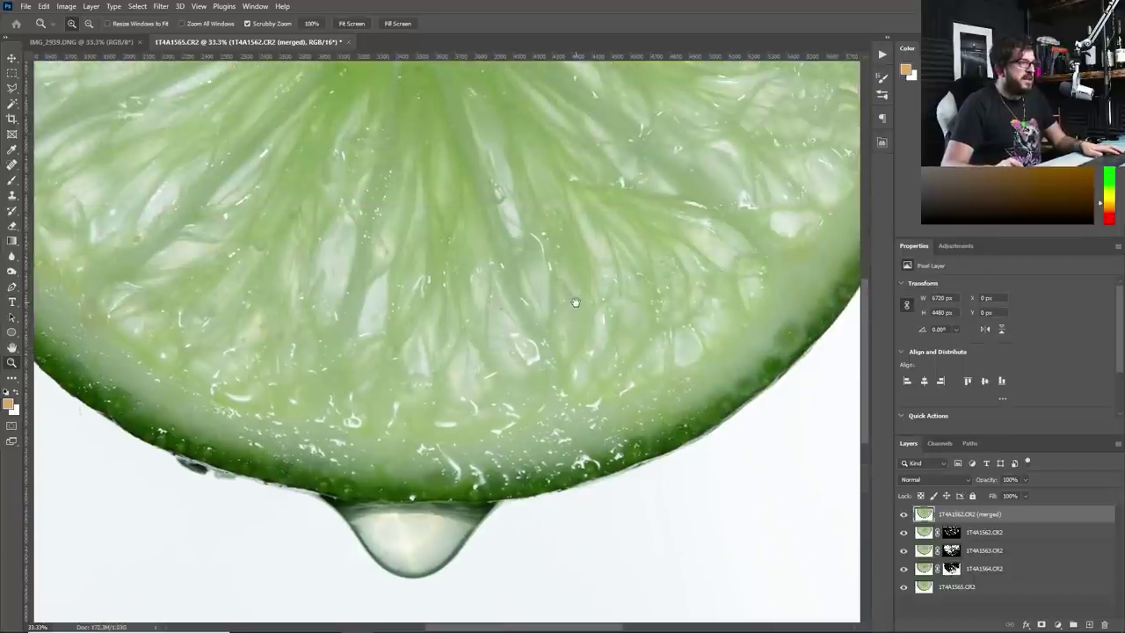
# Inspect the blended lime and move layer 1T4A1565.CR2 to the top, above the merged layer.
pyautogui.moveTo(644, 176); pyautogui.dragTo(705, 216)
pyautogui.moveTo(490, 266); pyautogui.dragTo(336, 245)
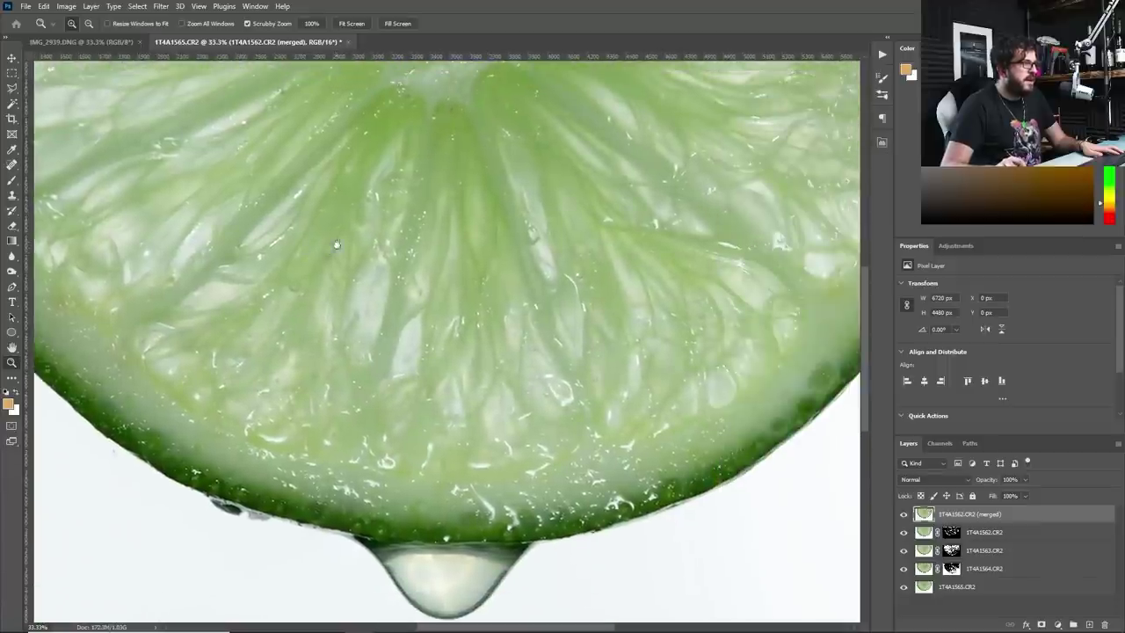
pyautogui.click(940, 589)
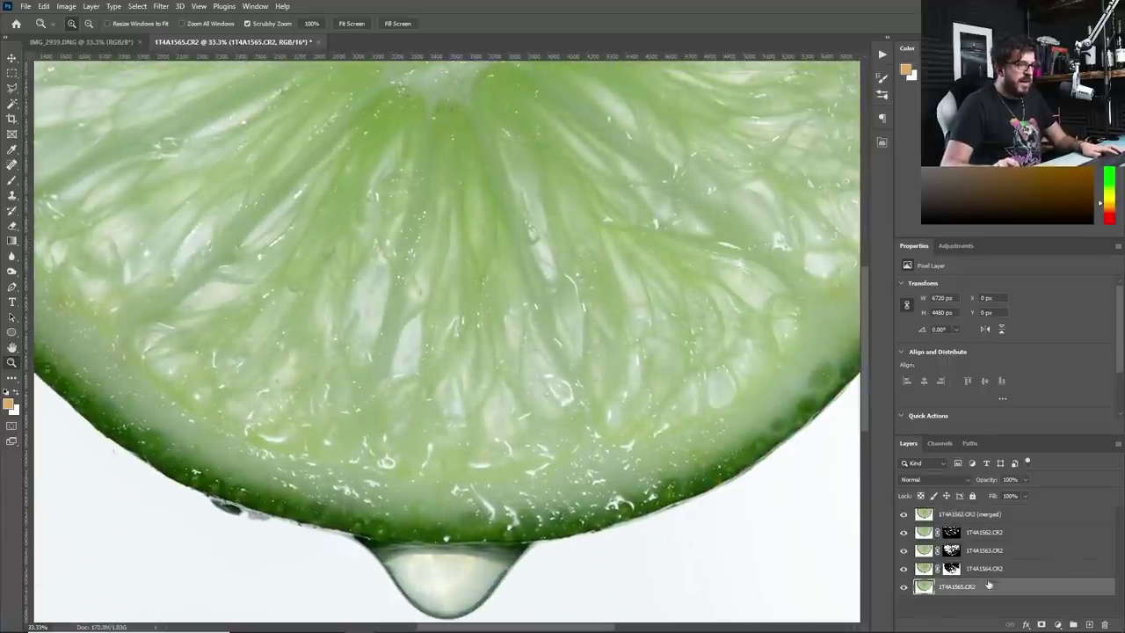
pyautogui.moveTo(940, 589); pyautogui.dragTo(939, 510)
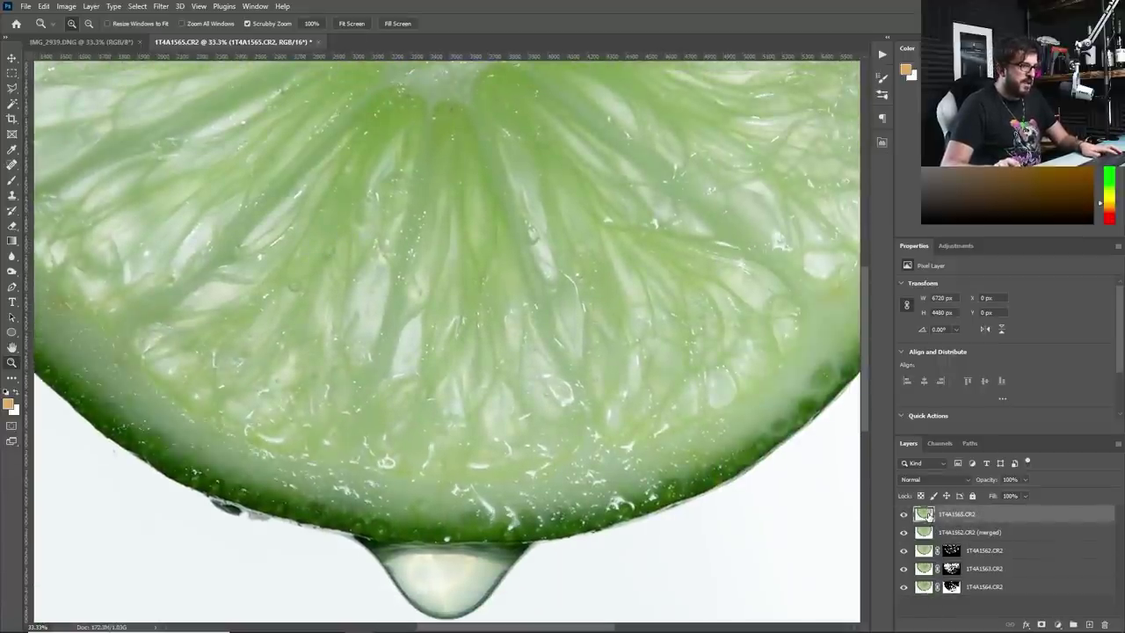
# Compare the hanging drop with and without the top layer 1T4A1565.CR2, leaving that layer visible.
pyautogui.moveTo(703, 522); pyautogui.dragTo(762, 364)
pyautogui.click(903, 515)
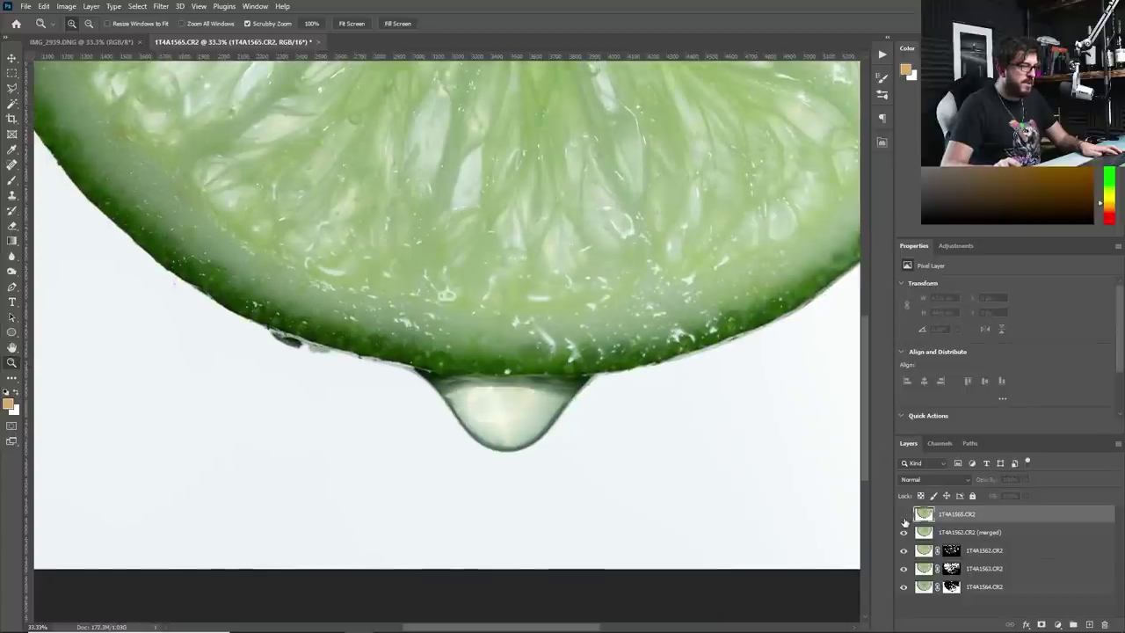
pyautogui.click(904, 519)
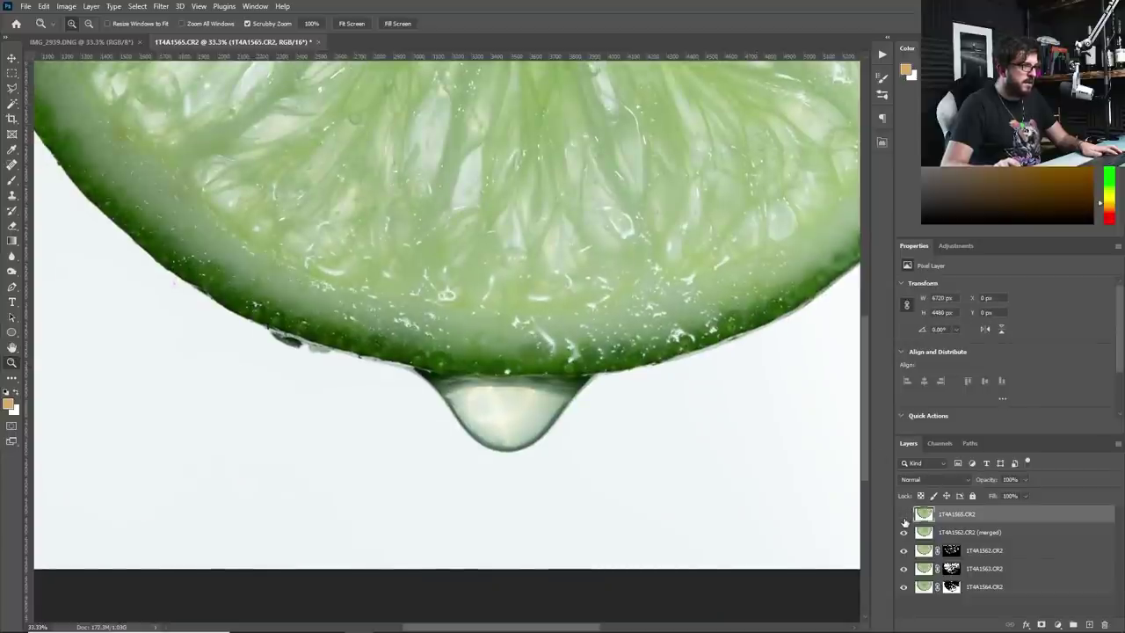
pyautogui.click(904, 518)
pyautogui.click(904, 518)
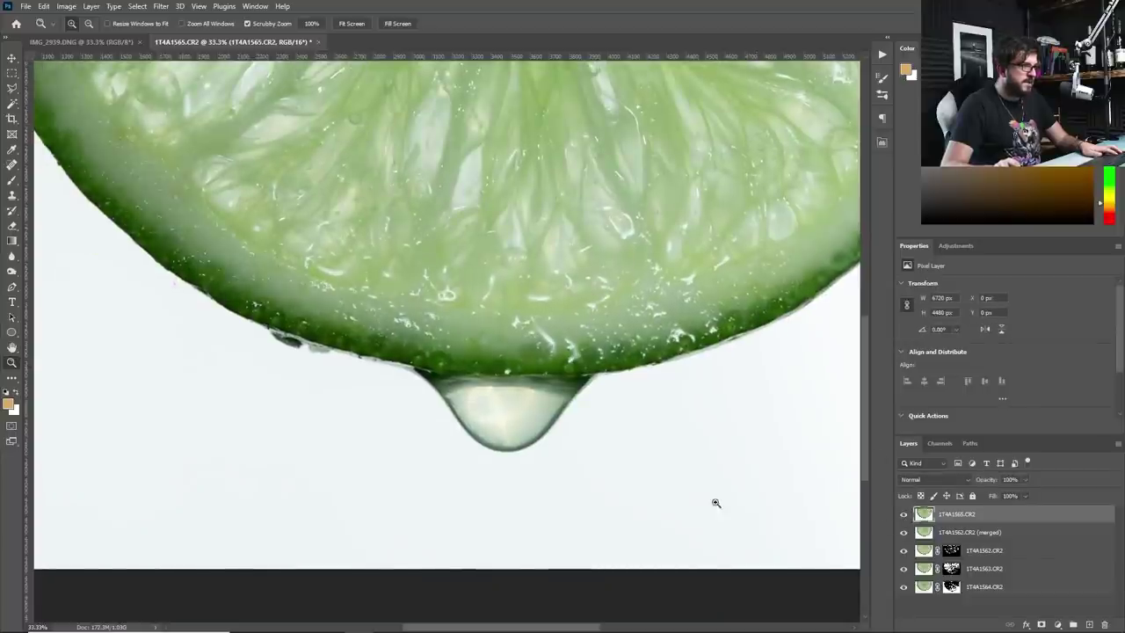
# Zoom in on the hanging drop and compare it with and without layer 1T4A1565.CR2, leaving the layer visible.
pyautogui.click(523, 446)
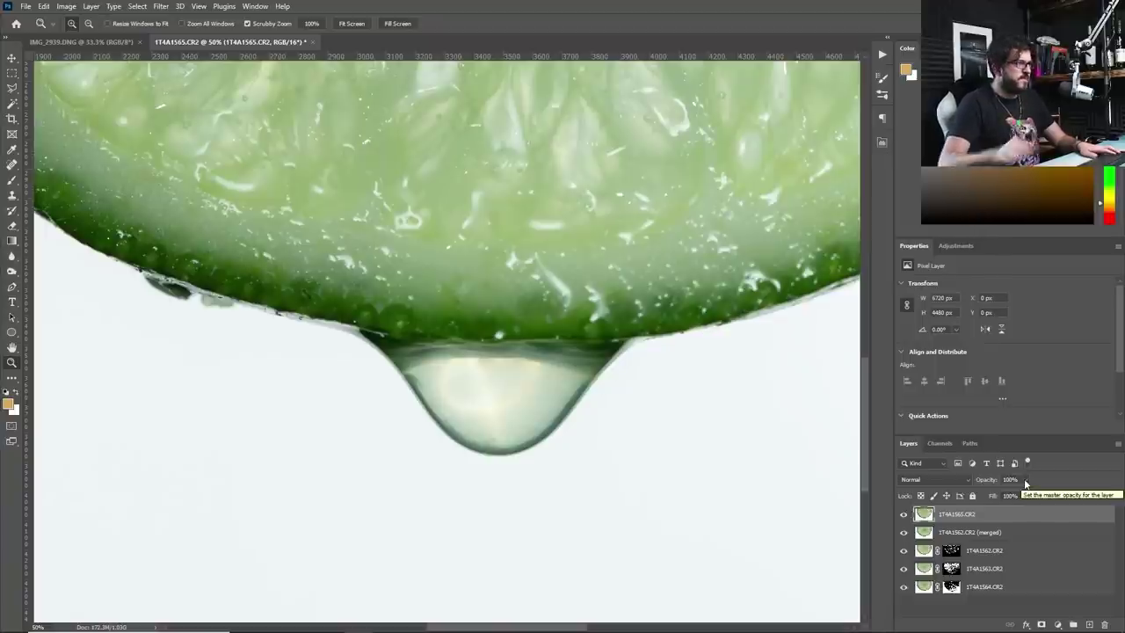
pyautogui.click(904, 515)
pyautogui.click(904, 517)
pyautogui.click(906, 519)
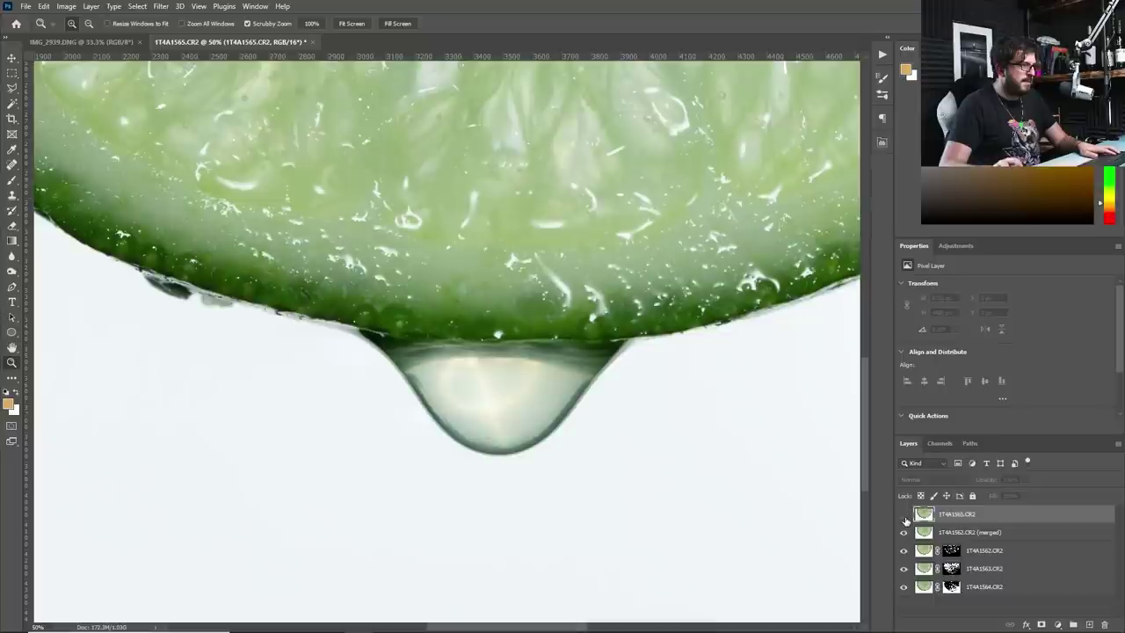
pyautogui.click(904, 517)
pyautogui.click(904, 517)
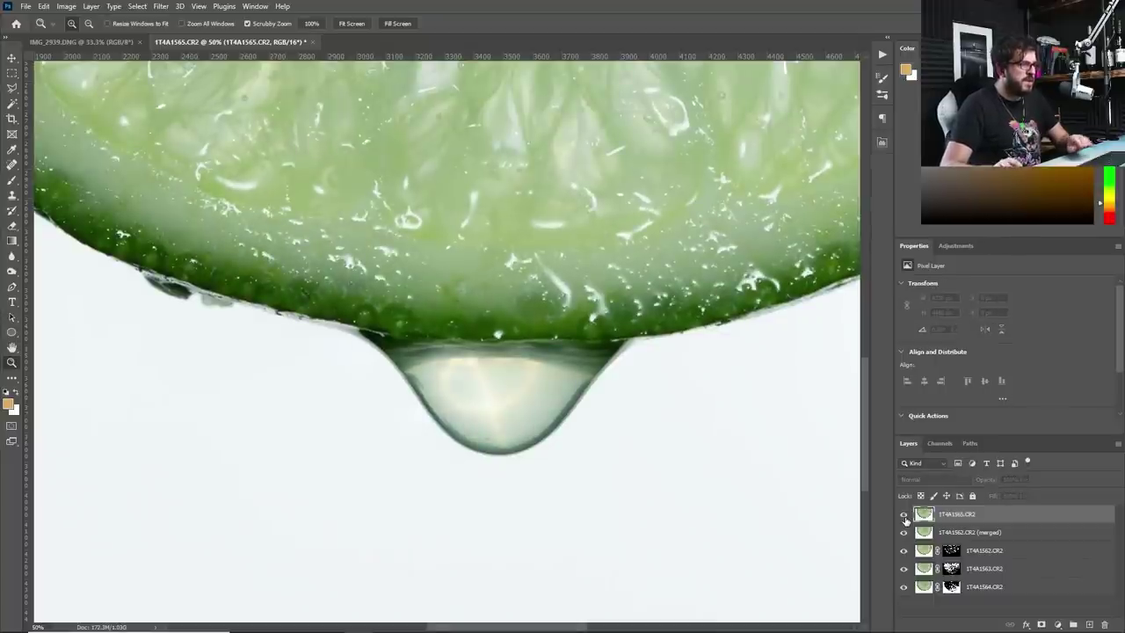
pyautogui.click(904, 516)
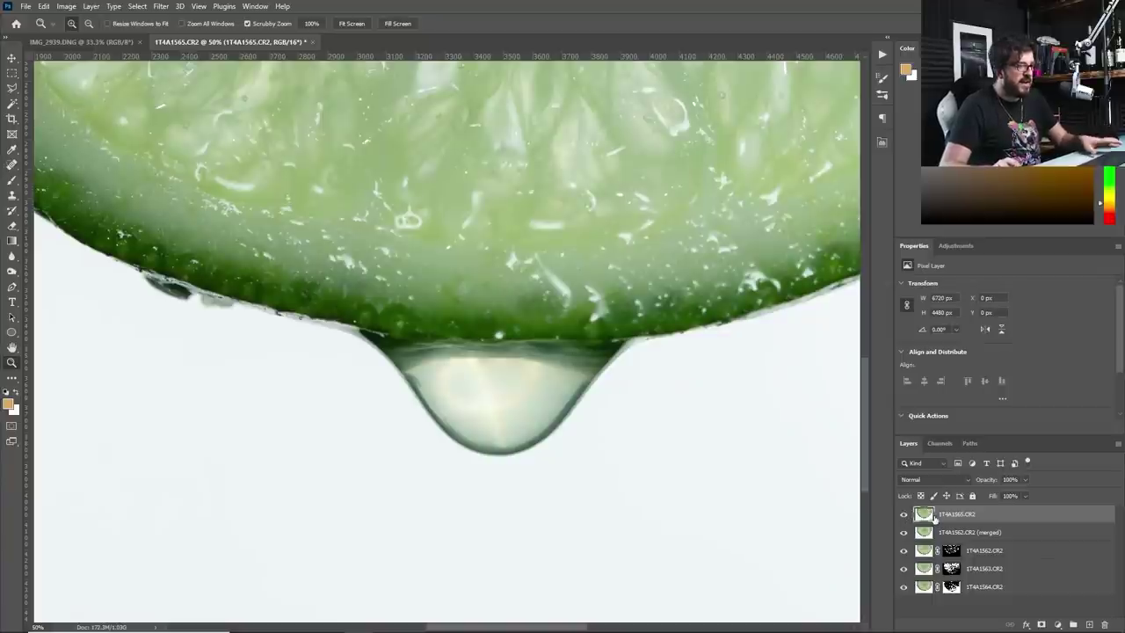
# Add a black mask to layer 1T4A1565.CR2 and paint white over the hanging drop, undoing the extra stroke across the lime's flesh.
pyautogui.click(1041, 624)
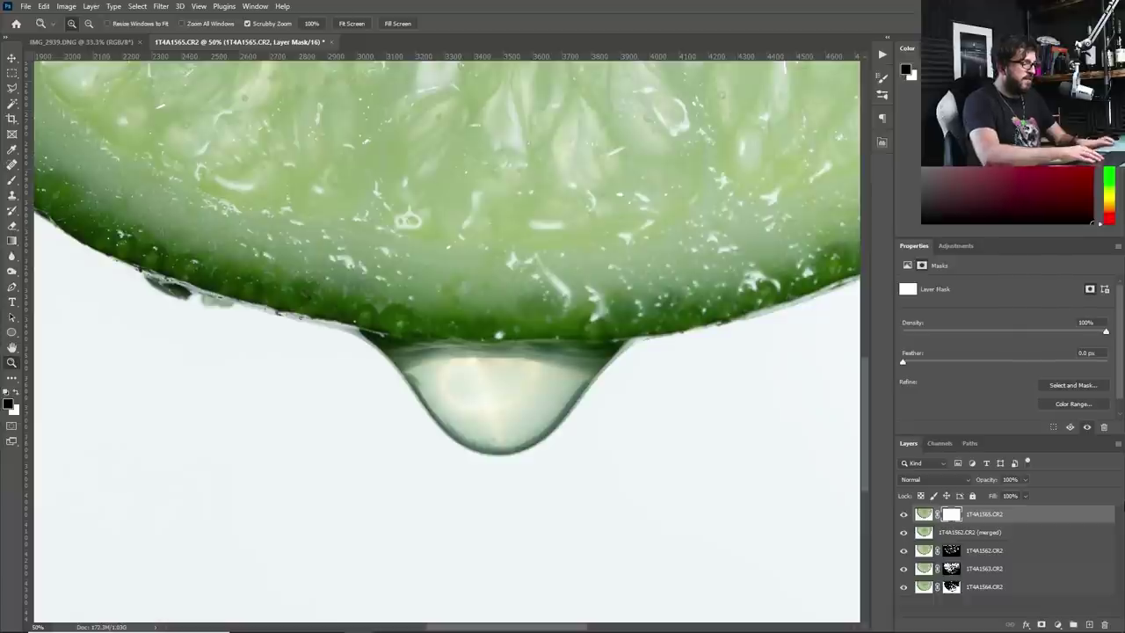
pyautogui.hotkey('ctrl', 'i')
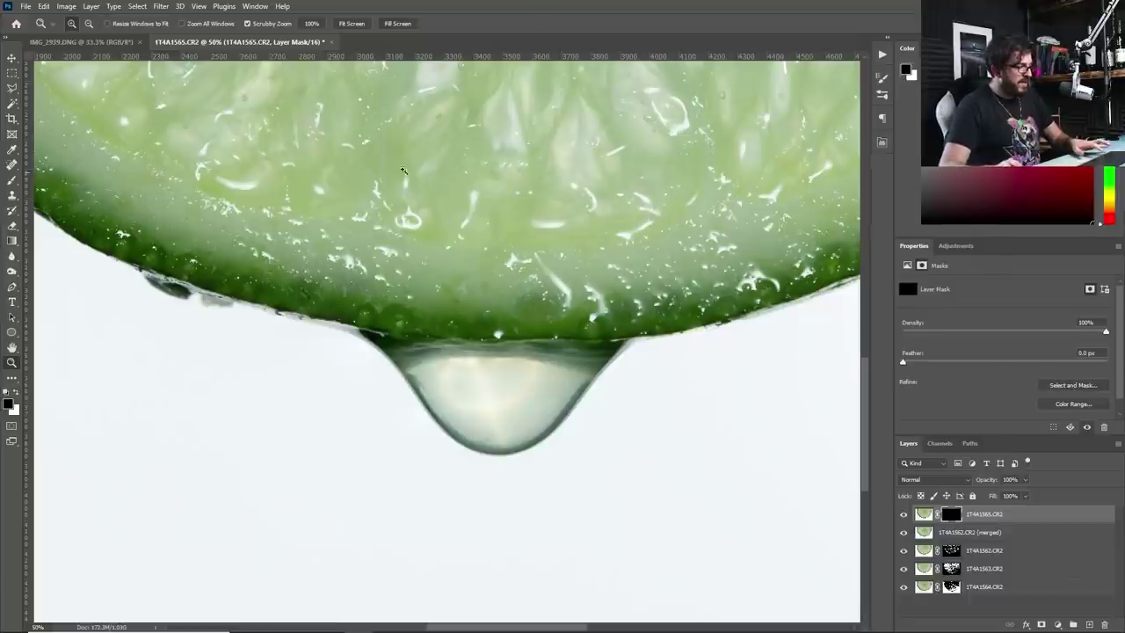
pyautogui.press('b')
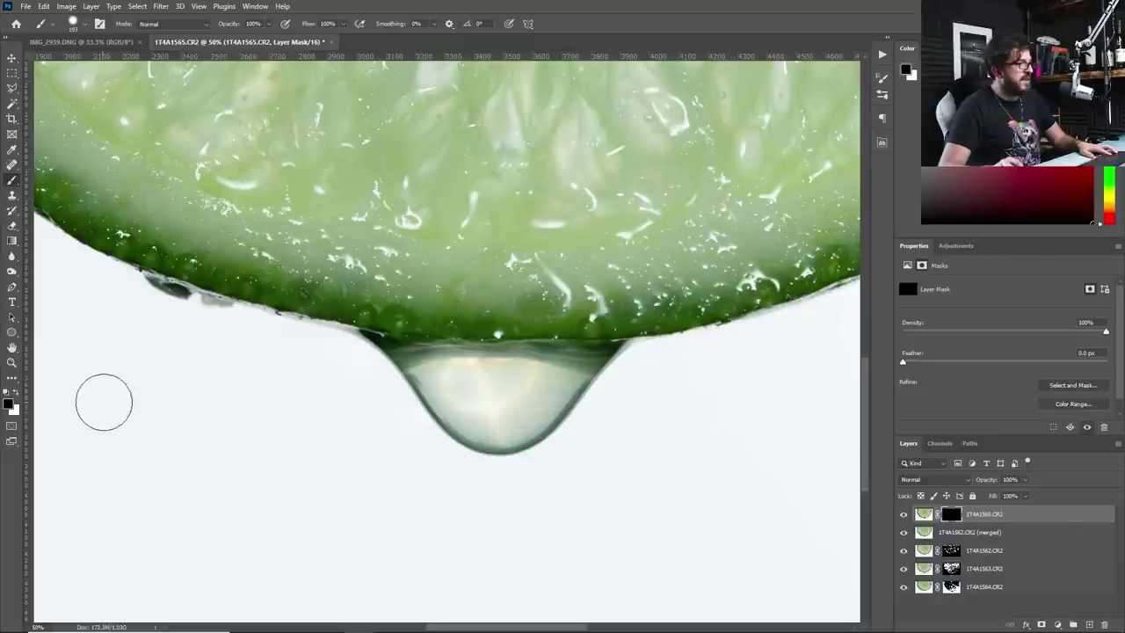
pyautogui.click(15, 395)
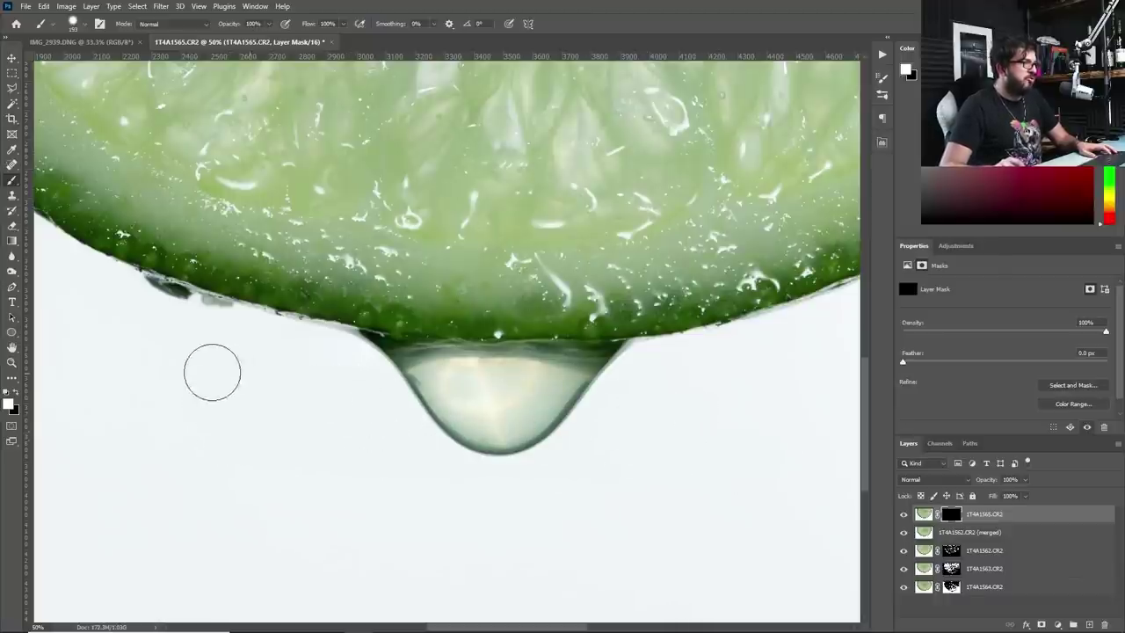
pyautogui.moveTo(729, 445)
pyautogui.mouseDown()
pyautogui.moveTo(348, 399)
pyautogui.moveTo(576, 430)
pyautogui.moveTo(644, 426)
pyautogui.moveTo(615, 361)
pyautogui.mouseUp()
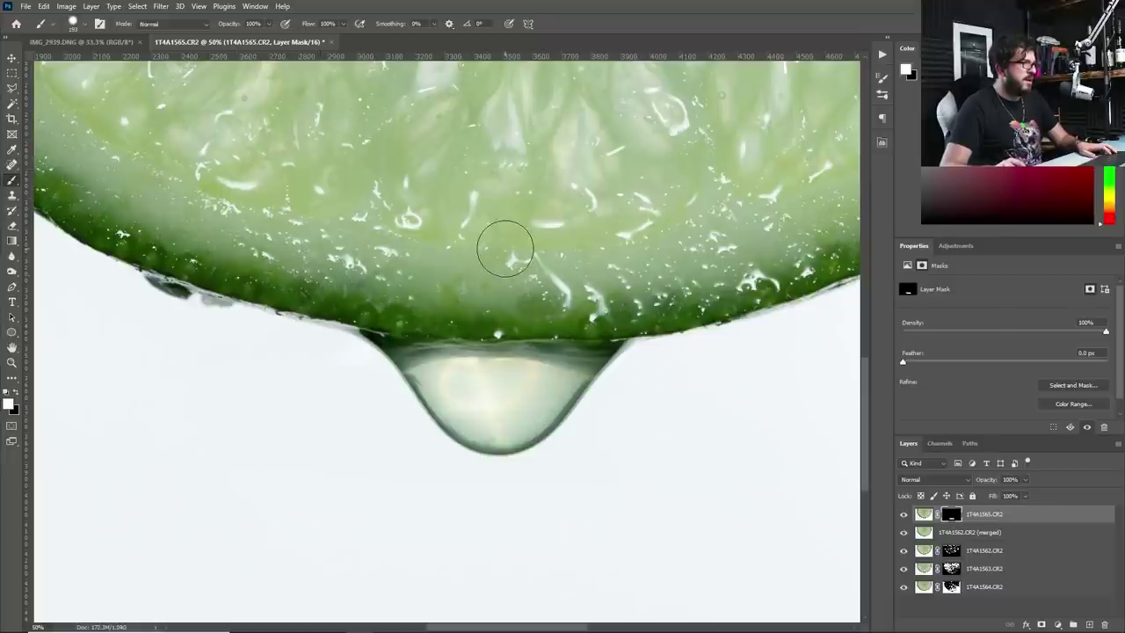
pyautogui.moveTo(464, 256); pyautogui.dragTo(366, 226)
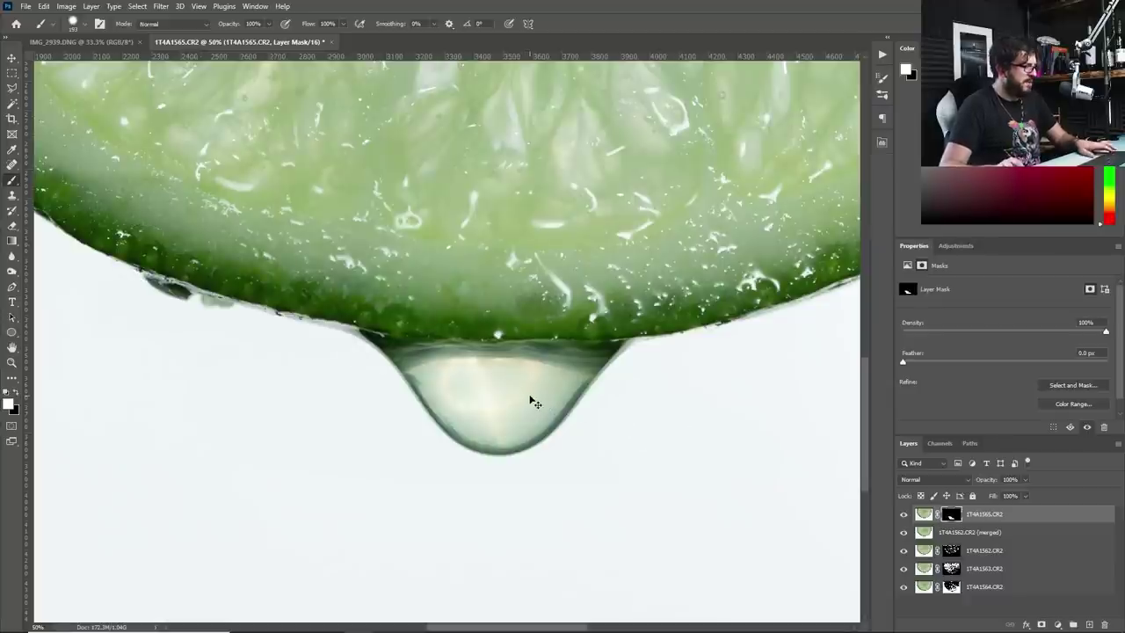
pyautogui.hotkey('ctrl', 'z')
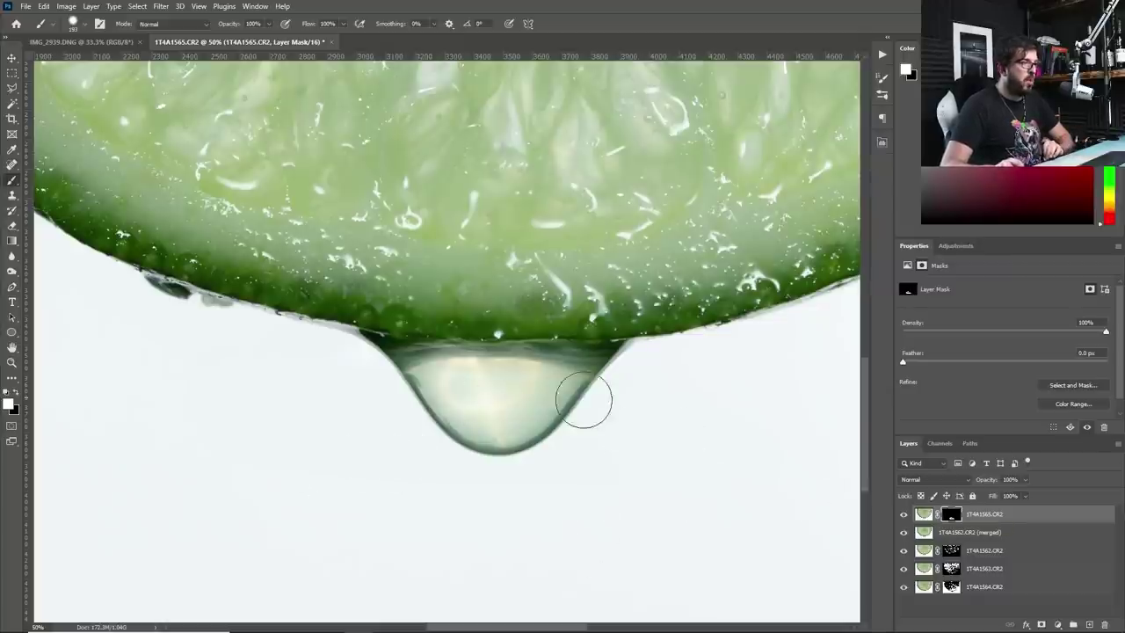
# Flatten the stacked image into one layer and duplicate the background layer.
pyautogui.press('z')
pyautogui.rightClick(423, 404)
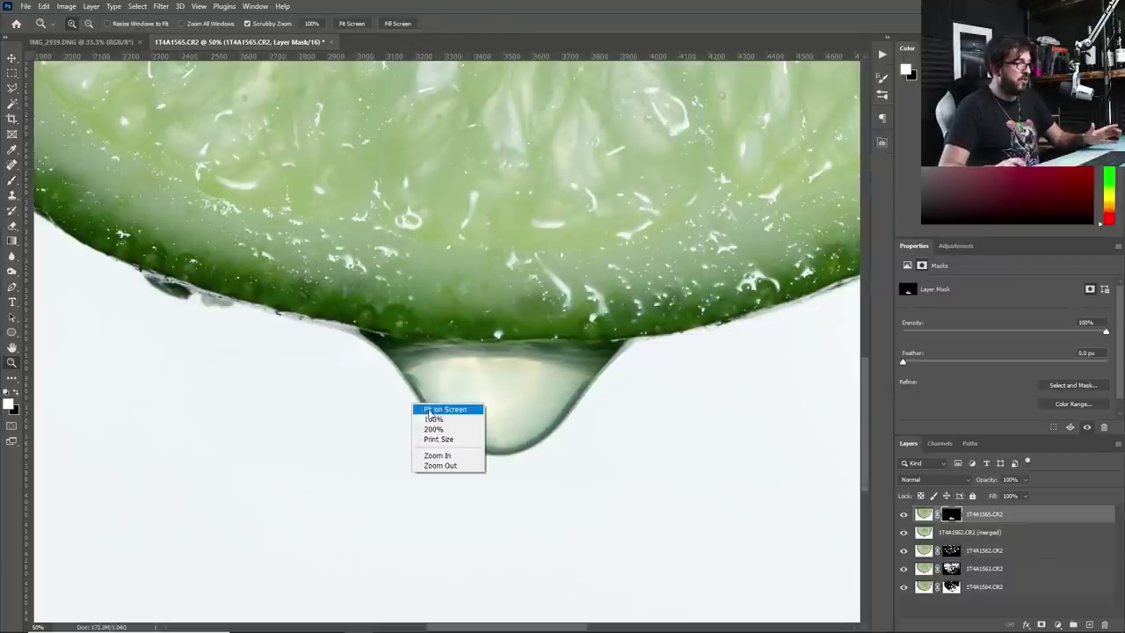
pyautogui.click(430, 407)
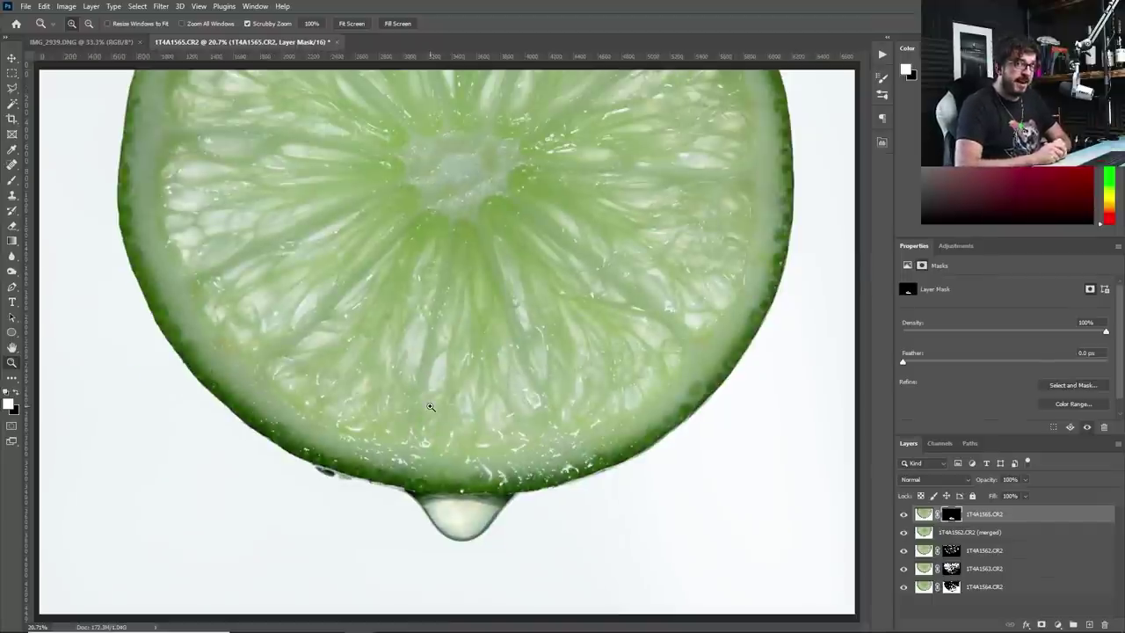
pyautogui.hotkey('ctrl', '2')
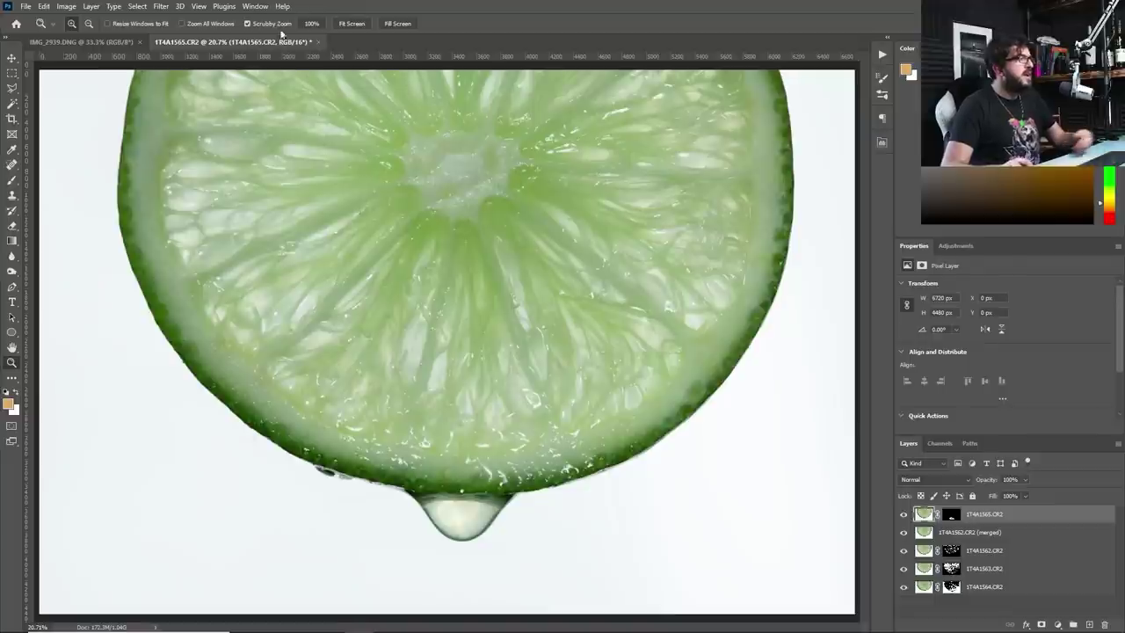
pyautogui.click(102, 7)
pyautogui.click(159, 455)
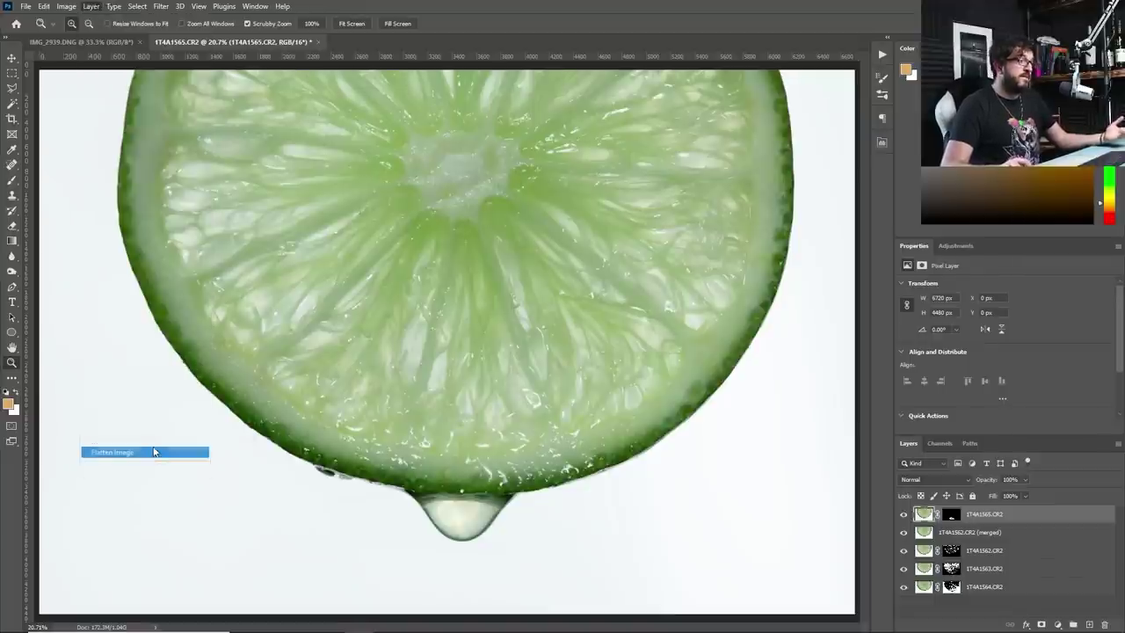
pyautogui.moveTo(1020, 514); pyautogui.dragTo(1089, 624)
# Open the Camera Raw Filter on the duplicate and set exposure -0.30, highlights -17, clarity +14 and dehaze +10.
pyautogui.click(161, 6)
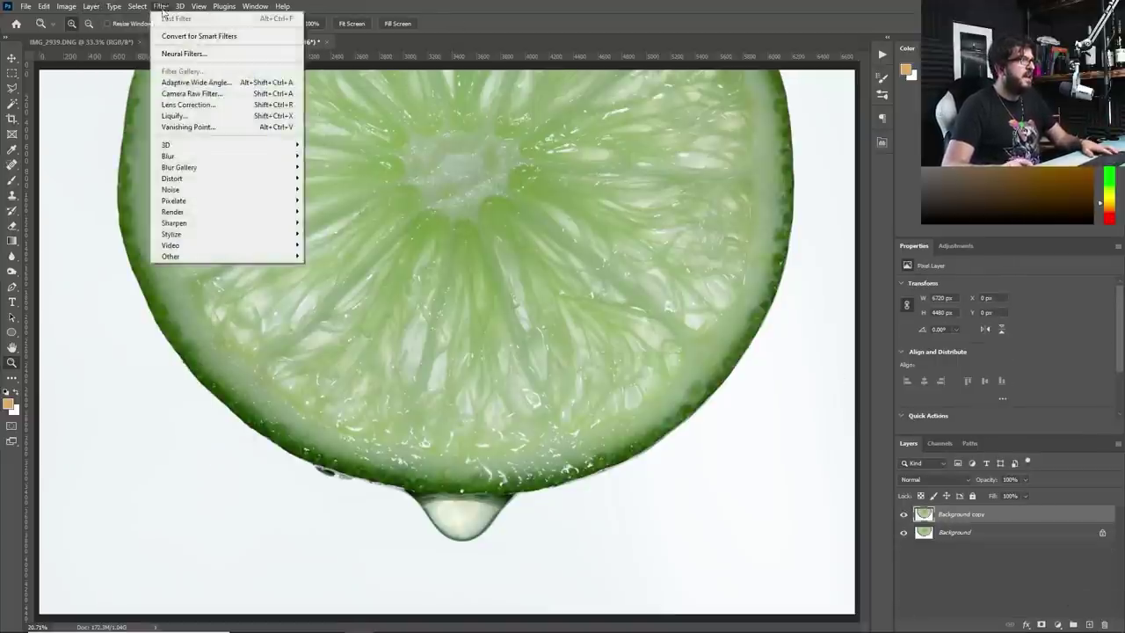
pyautogui.click(260, 94)
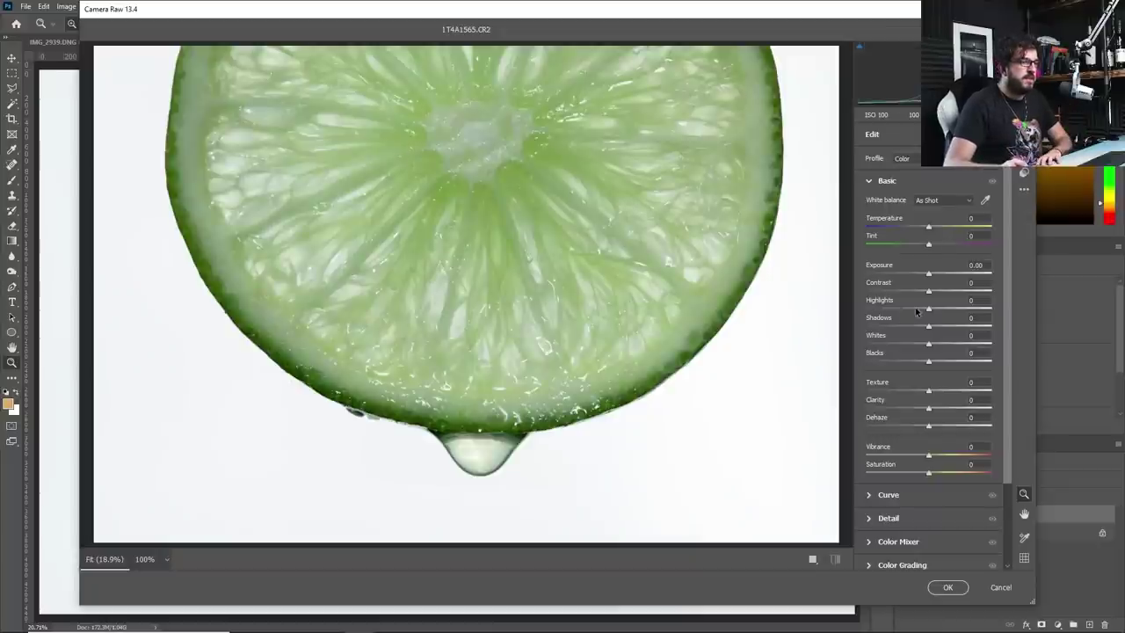
pyautogui.moveTo(915, 311)
pyautogui.mouseDown()
pyautogui.moveTo(905, 313)
pyautogui.moveTo(918, 324)
pyautogui.mouseUp()
pyautogui.moveTo(928, 274); pyautogui.dragTo(925, 277)
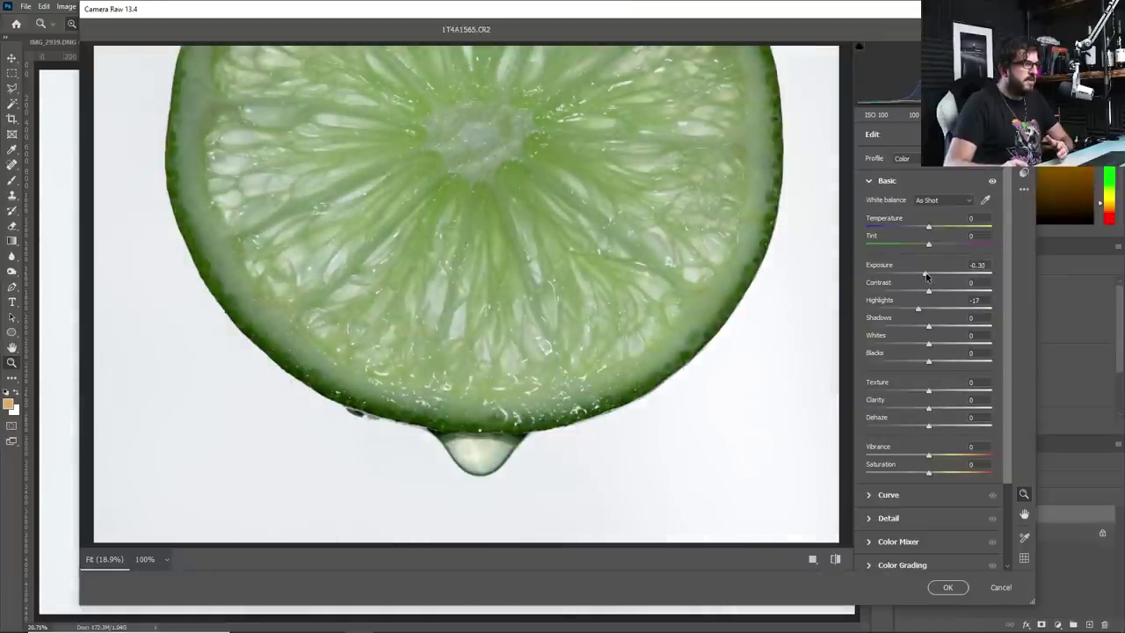
pyautogui.moveTo(930, 427); pyautogui.dragTo(938, 430)
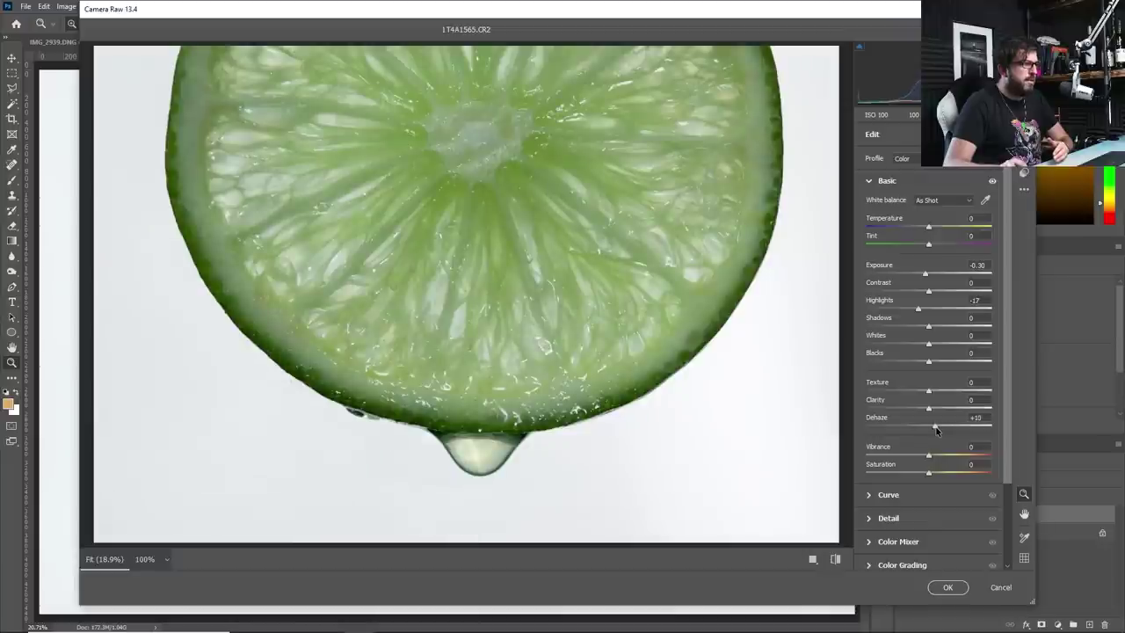
pyautogui.moveTo(933, 413); pyautogui.dragTo(940, 416)
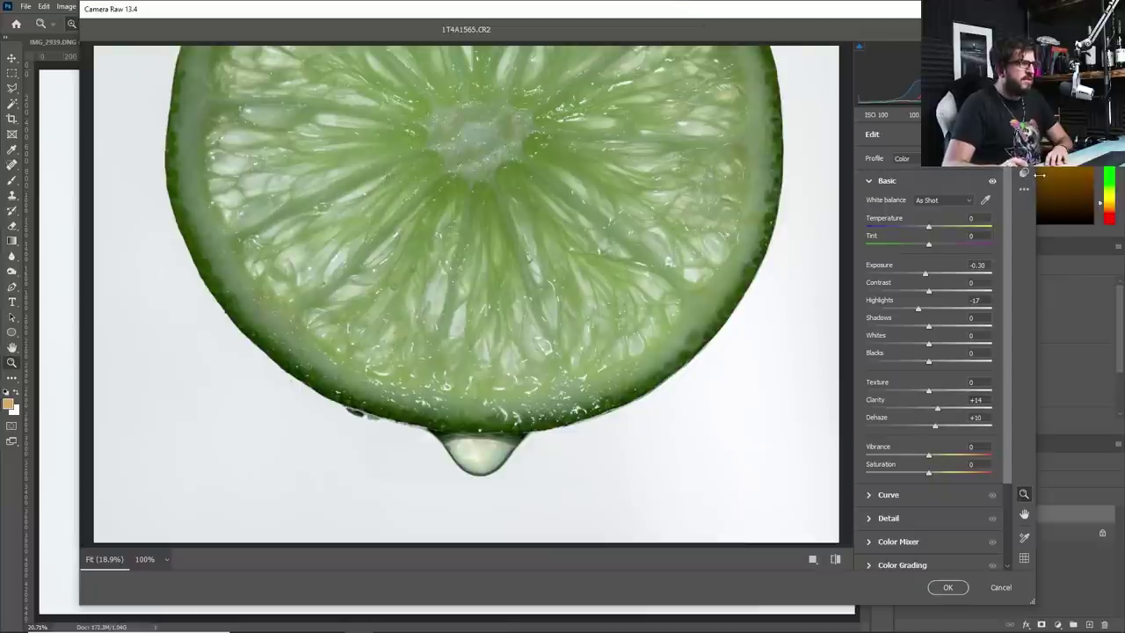
# Reset the adjustment brush, set size 12 and exposure +0.45, and brighten the background all around the lime's rim.
pyautogui.press('k')
pyautogui.press(']')
pyautogui.press(']')
pyautogui.press(']')
pyautogui.press(']')
pyautogui.press(']')
pyautogui.press(']')
pyautogui.press(']')
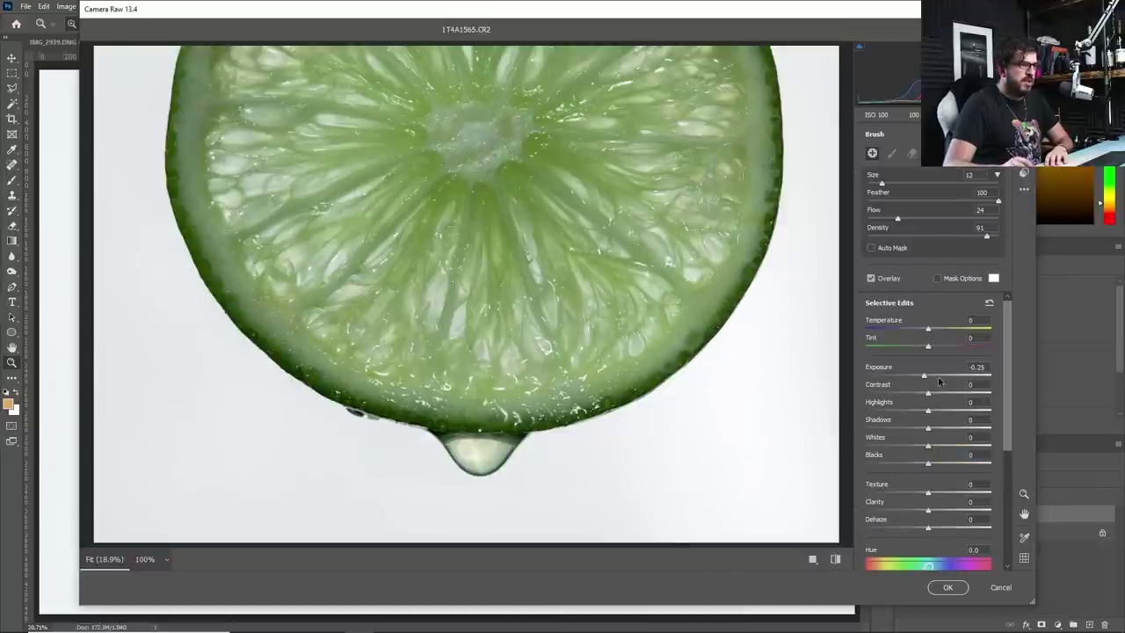
pyautogui.click(988, 303)
pyautogui.moveTo(924, 379); pyautogui.dragTo(932, 378)
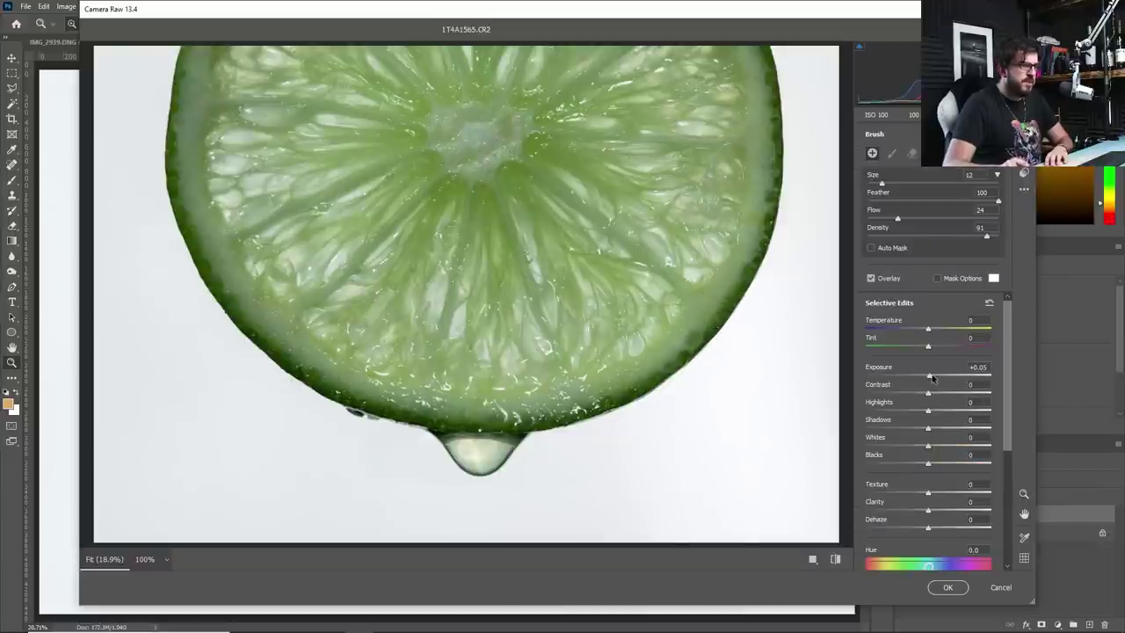
pyautogui.moveTo(808, 196)
pyautogui.mouseDown()
pyautogui.moveTo(737, 359)
pyautogui.moveTo(742, 274)
pyautogui.moveTo(735, 334)
pyautogui.mouseUp()
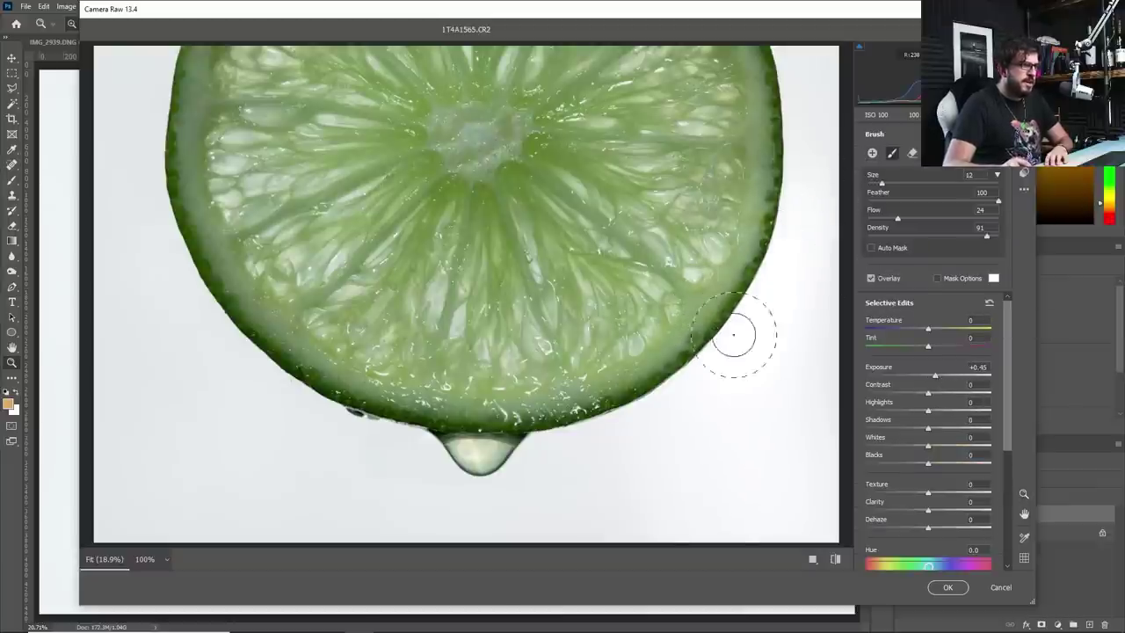
pyautogui.moveTo(784, 226)
pyautogui.mouseDown()
pyautogui.moveTo(773, 66)
pyautogui.moveTo(729, 326)
pyautogui.moveTo(603, 444)
pyautogui.moveTo(682, 413)
pyautogui.moveTo(490, 446)
pyautogui.moveTo(359, 434)
pyautogui.moveTo(213, 307)
pyautogui.moveTo(262, 297)
pyautogui.moveTo(168, 221)
pyautogui.moveTo(189, 54)
pyautogui.mouseUp()
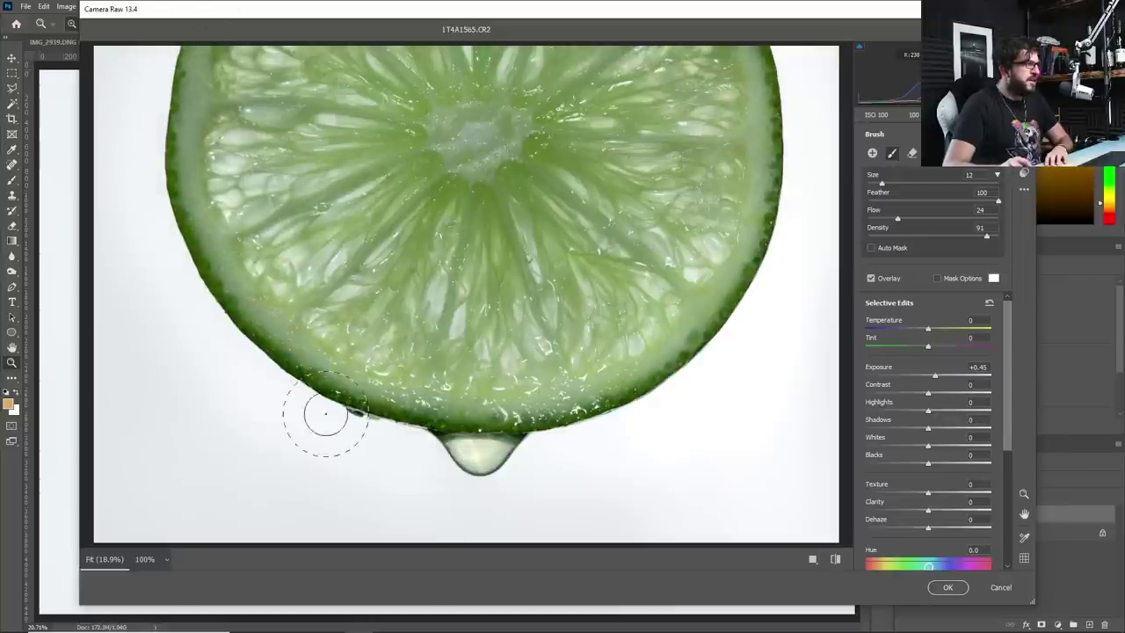
# Brush the same brightening over the drop, the lime's flesh and the background below its lower-left rim, and apply the filter.
pyautogui.moveTo(461, 451)
pyautogui.mouseDown()
pyautogui.moveTo(665, 414)
pyautogui.moveTo(758, 276)
pyautogui.moveTo(746, 104)
pyautogui.moveTo(773, 382)
pyautogui.moveTo(414, 444)
pyautogui.moveTo(143, 163)
pyautogui.moveTo(509, 155)
pyautogui.moveTo(413, 220)
pyautogui.moveTo(472, 194)
pyautogui.moveTo(505, 319)
pyautogui.moveTo(494, 194)
pyautogui.moveTo(539, 145)
pyautogui.moveTo(497, 176)
pyautogui.moveTo(542, 118)
pyautogui.moveTo(495, 199)
pyautogui.moveTo(522, 296)
pyautogui.moveTo(585, 117)
pyautogui.moveTo(405, 107)
pyautogui.moveTo(459, 100)
pyautogui.moveTo(447, 155)
pyautogui.moveTo(507, 296)
pyautogui.mouseUp()
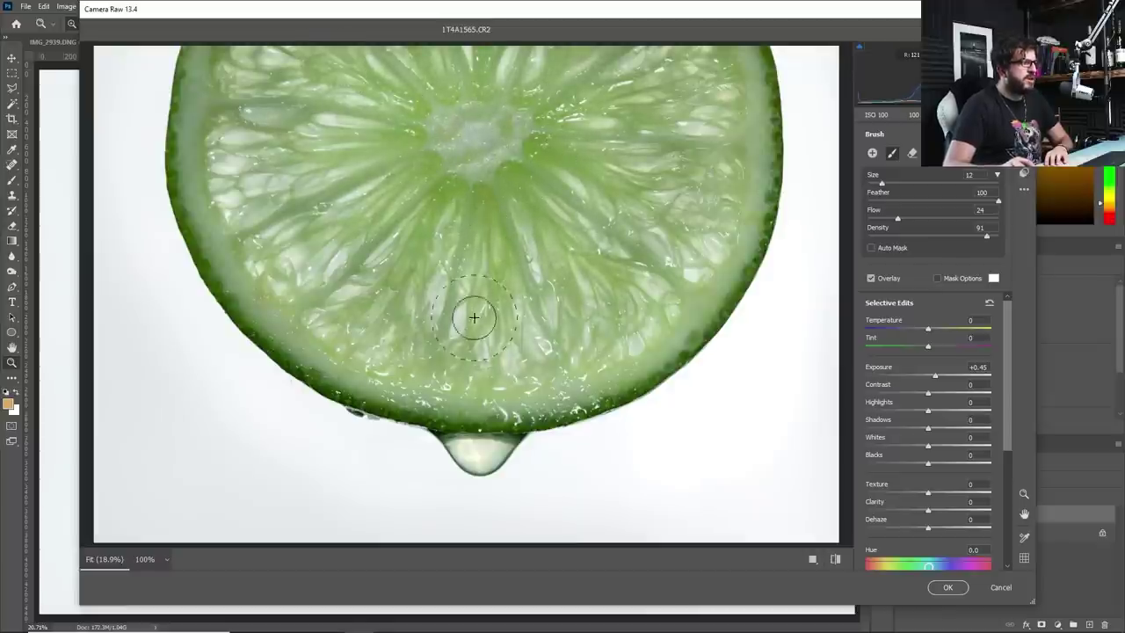
pyautogui.moveTo(314, 386)
pyautogui.mouseDown()
pyautogui.moveTo(143, 213)
pyautogui.moveTo(161, 199)
pyautogui.moveTo(226, 234)
pyautogui.moveTo(459, 460)
pyautogui.mouseUp()
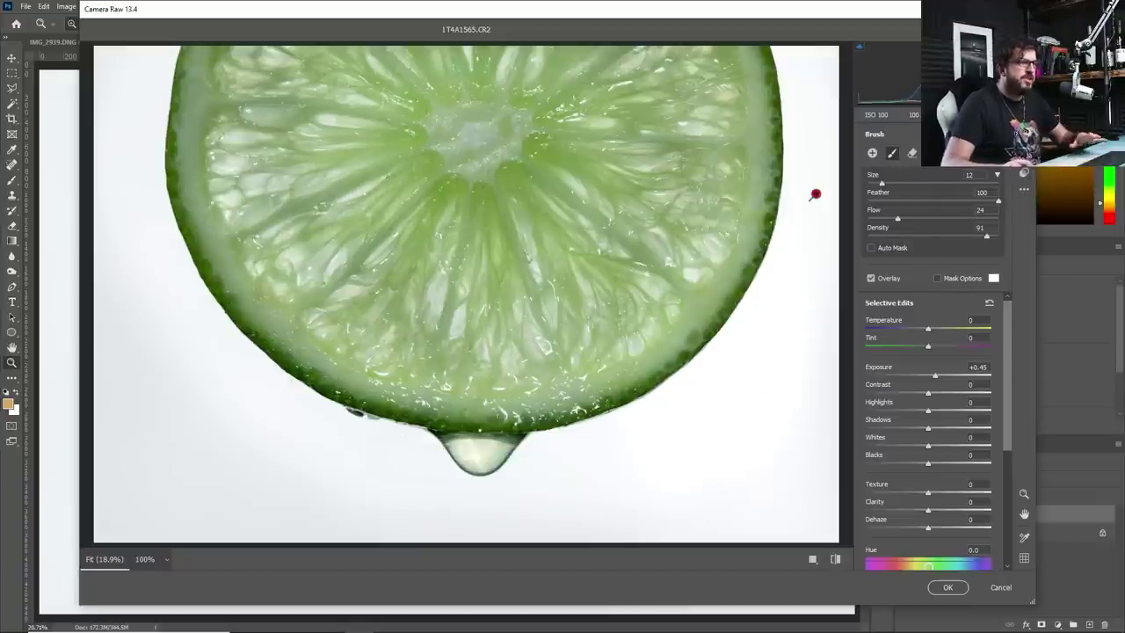
pyautogui.click(947, 587)
# Compare the image with and without the Background copy layer, leaving that layer visible.
pyautogui.click(903, 515)
pyautogui.click(902, 515)
pyautogui.click(902, 515)
pyautogui.click(903, 515)
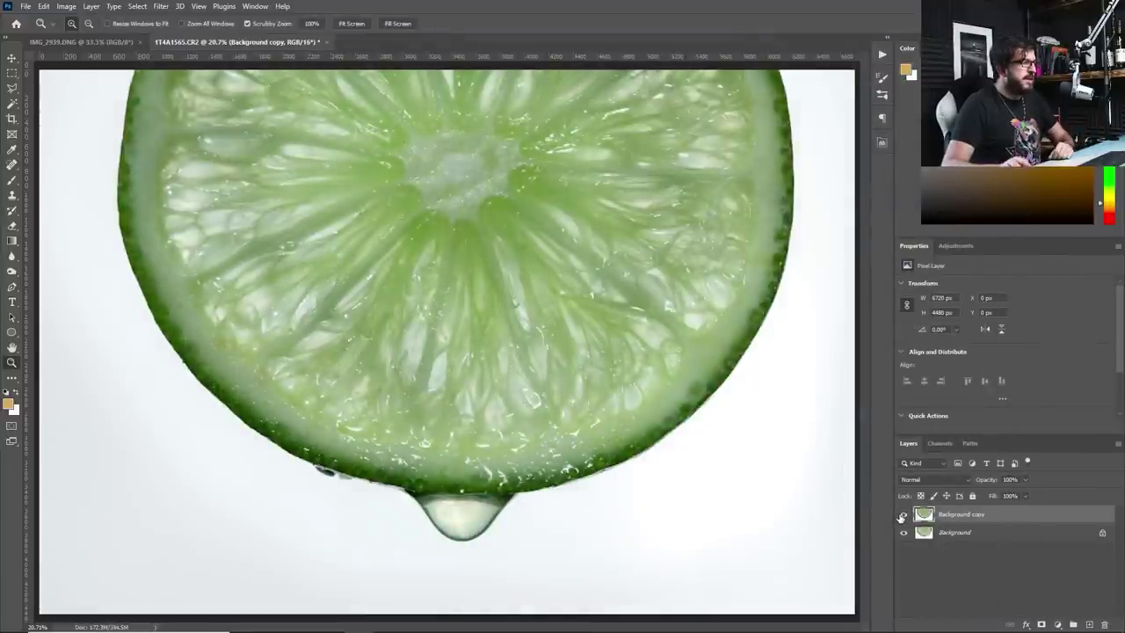
# Remove the dark specks beneath the lime's lower-left rim by cloning clean white background over them with the Clone Stamp.
pyautogui.click(470, 173)
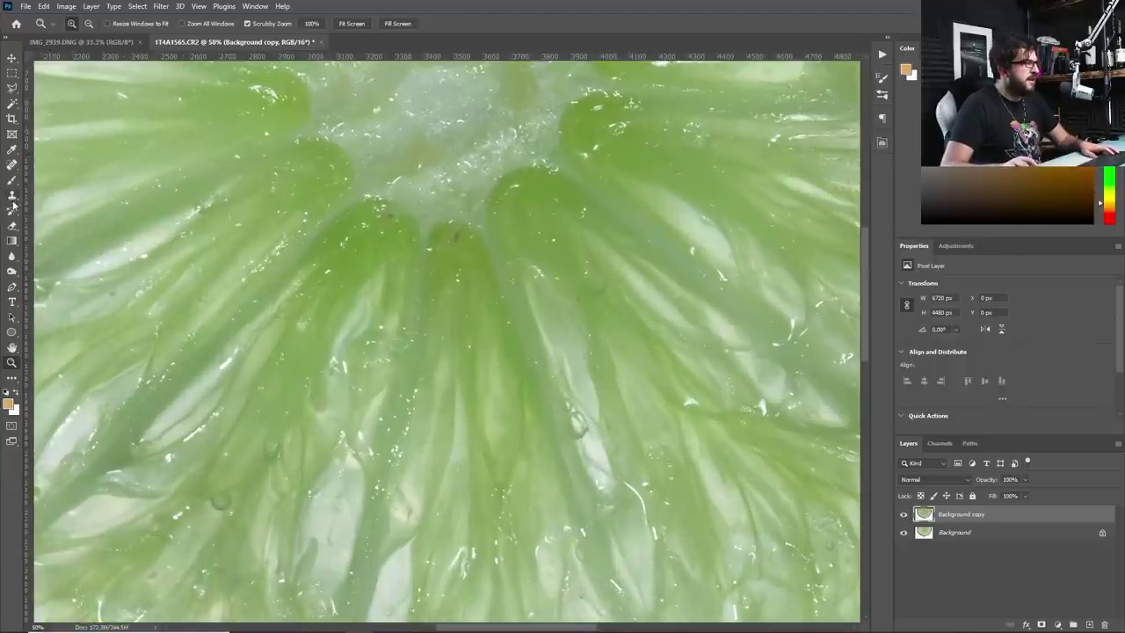
pyautogui.click(11, 165)
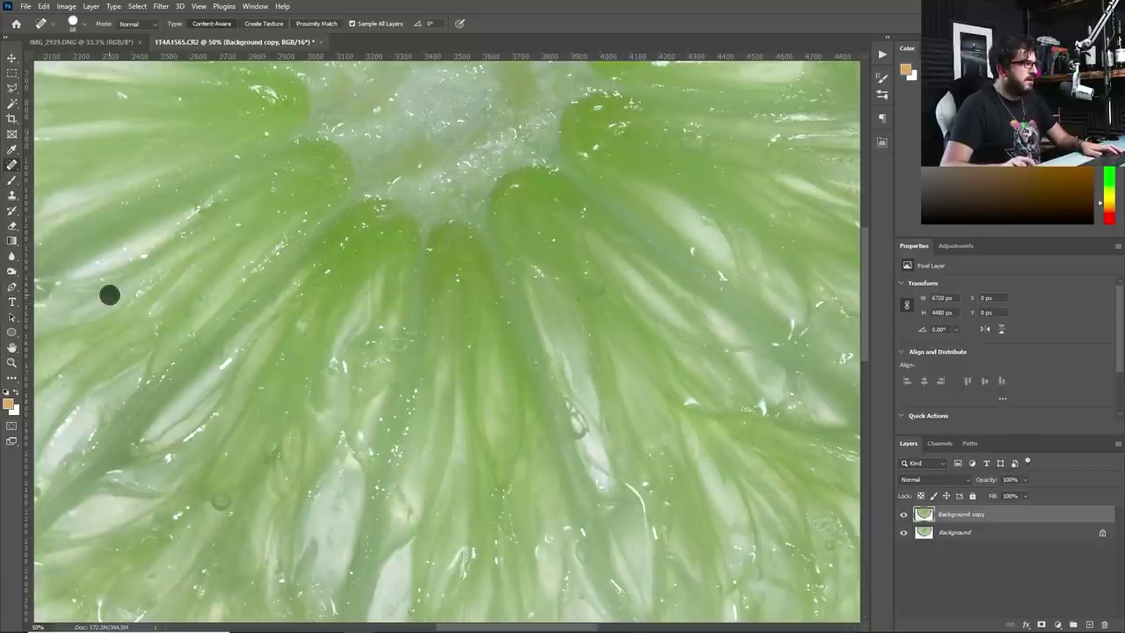
pyautogui.moveTo(339, 532); pyautogui.dragTo(477, 315)
pyautogui.moveTo(188, 445)
pyautogui.mouseDown()
pyautogui.moveTo(299, 404)
pyautogui.moveTo(430, 387)
pyautogui.mouseUp()
pyautogui.moveTo(431, 294); pyautogui.dragTo(432, 321)
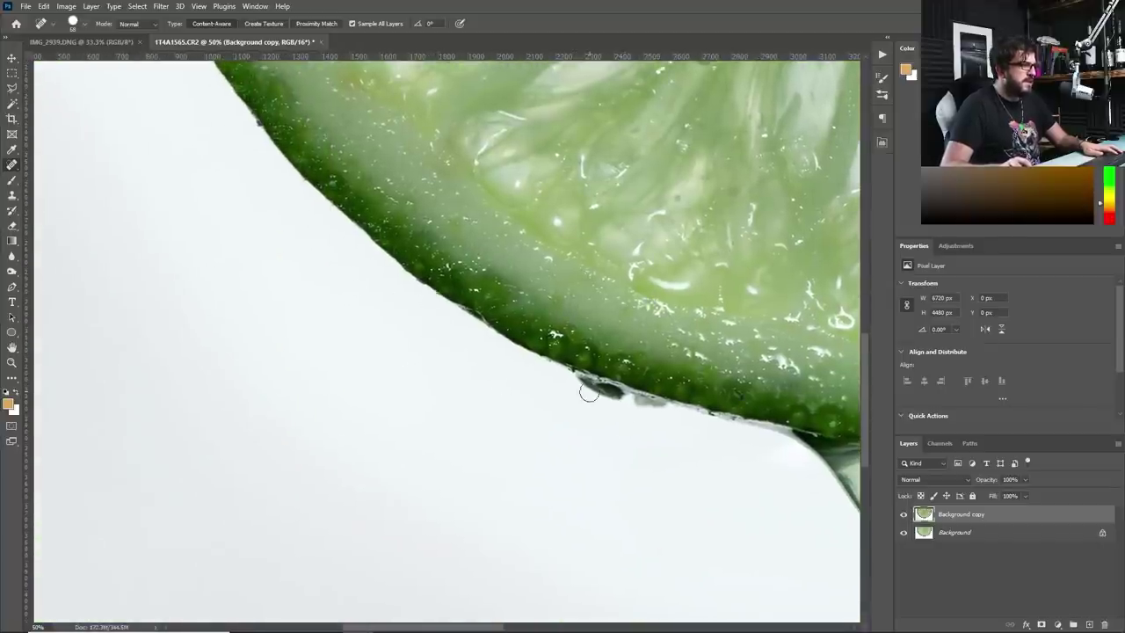
pyautogui.press('s')
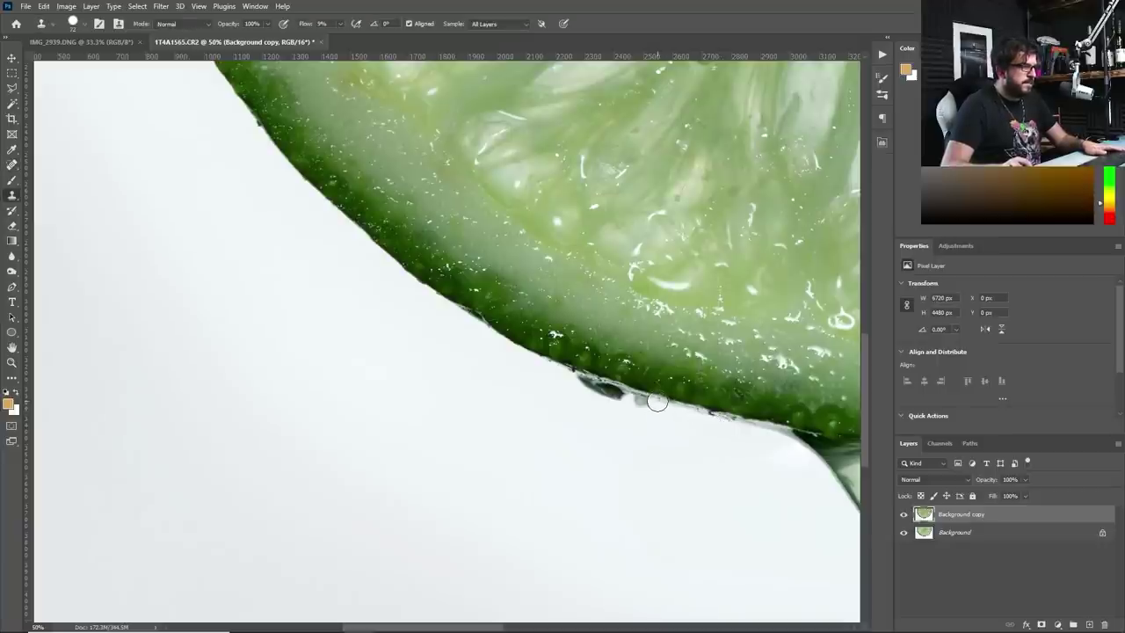
pyautogui.moveTo(657, 401)
pyautogui.mouseDown()
pyautogui.moveTo(663, 408)
pyautogui.moveTo(648, 397)
pyautogui.moveTo(608, 402)
pyautogui.mouseUp()
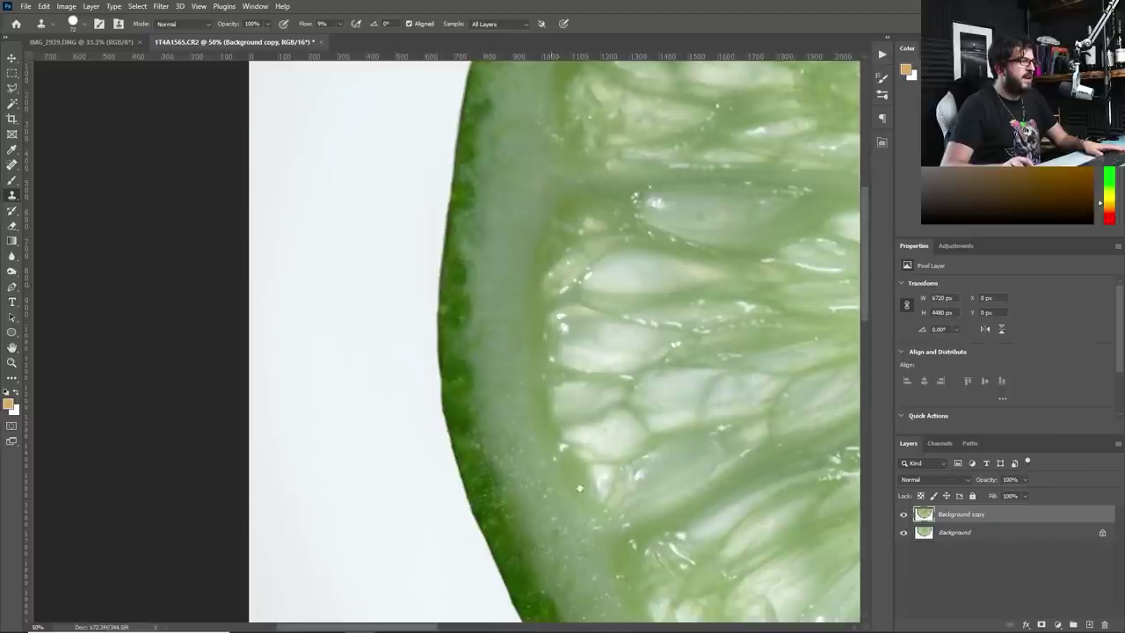
# Check the cleaned rim and hanging drop up close, and view the whole lime image.
pyautogui.moveTo(579, 488); pyautogui.dragTo(281, 6)
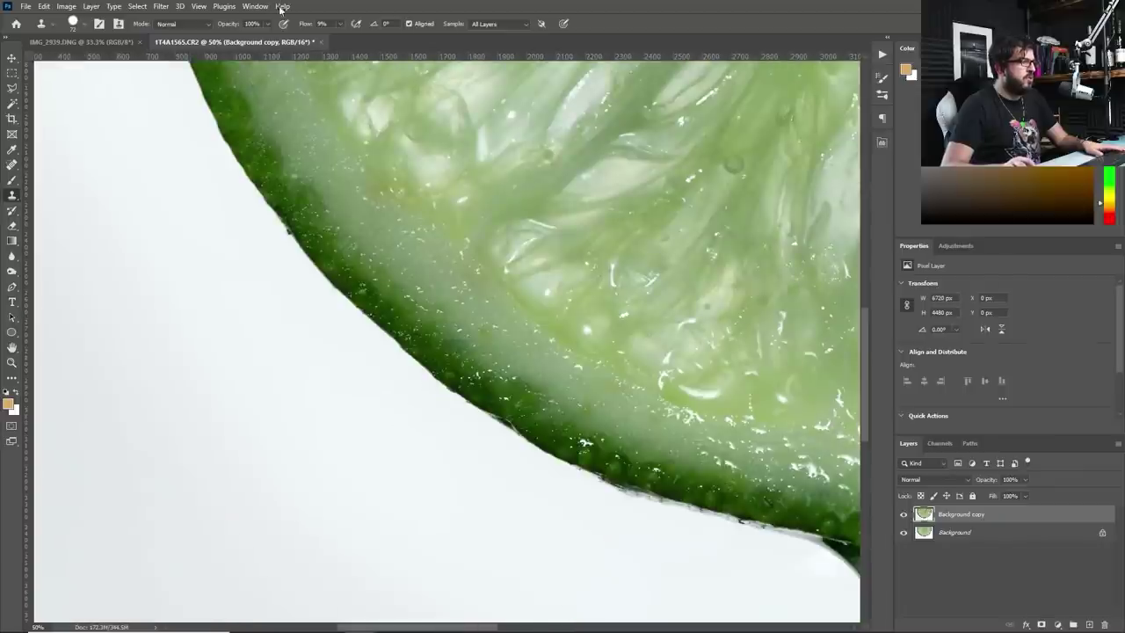
pyautogui.moveTo(620, 427); pyautogui.dragTo(480, 231)
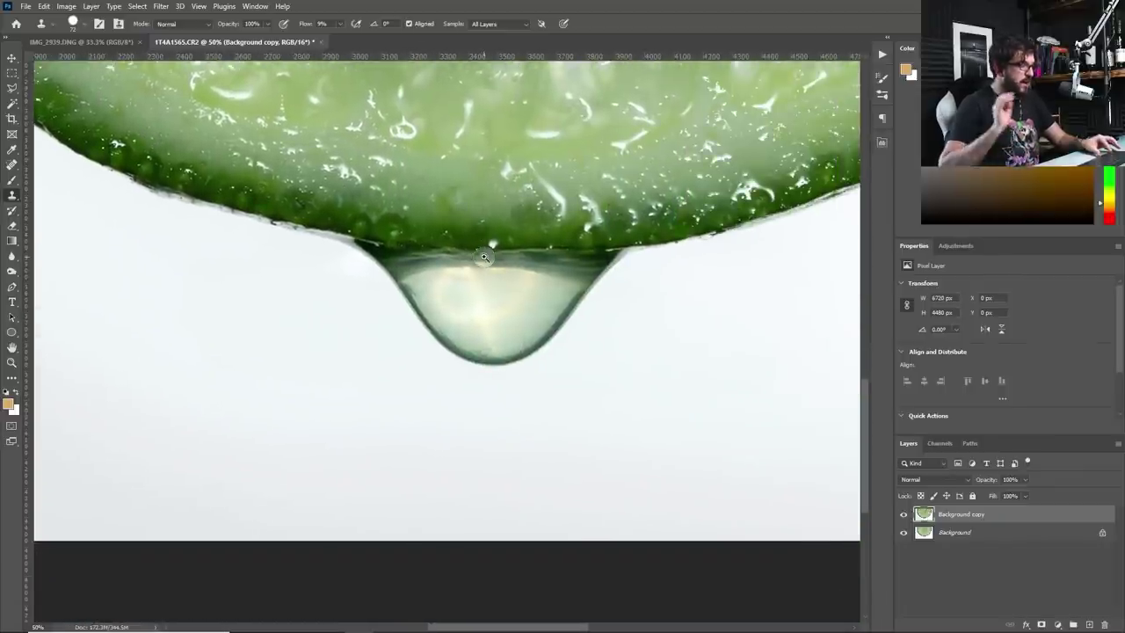
pyautogui.press('z')
pyautogui.rightClick(509, 269)
pyautogui.click(539, 274)
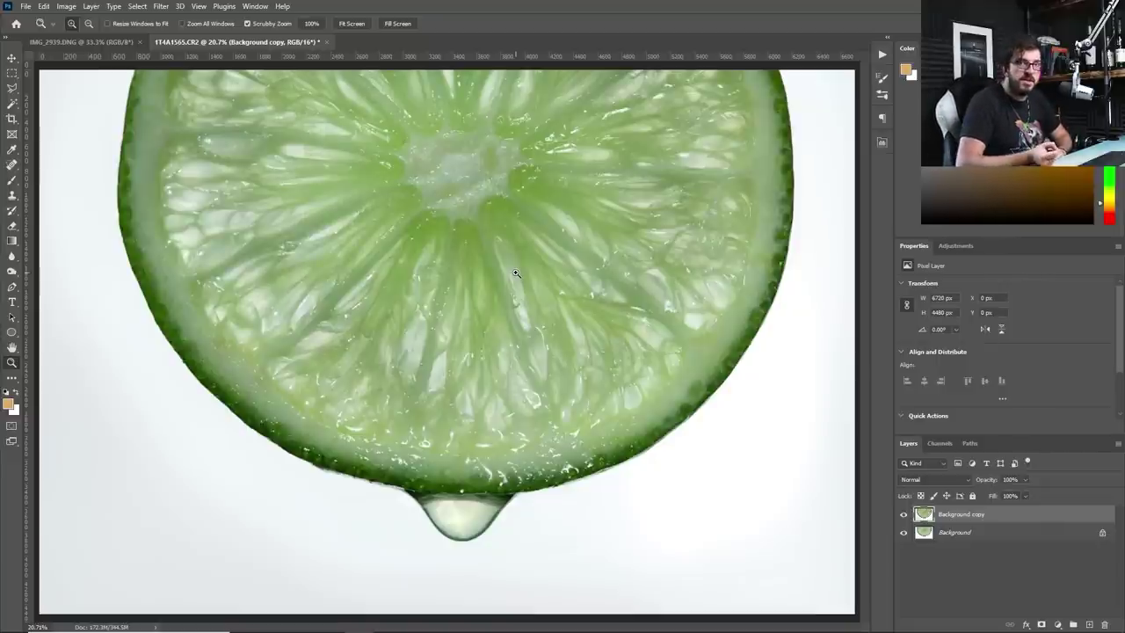
# View the whole lime image at a reduced size and duplicate the Background copy layer.
pyautogui.moveTo(516, 274); pyautogui.dragTo(411, 280)
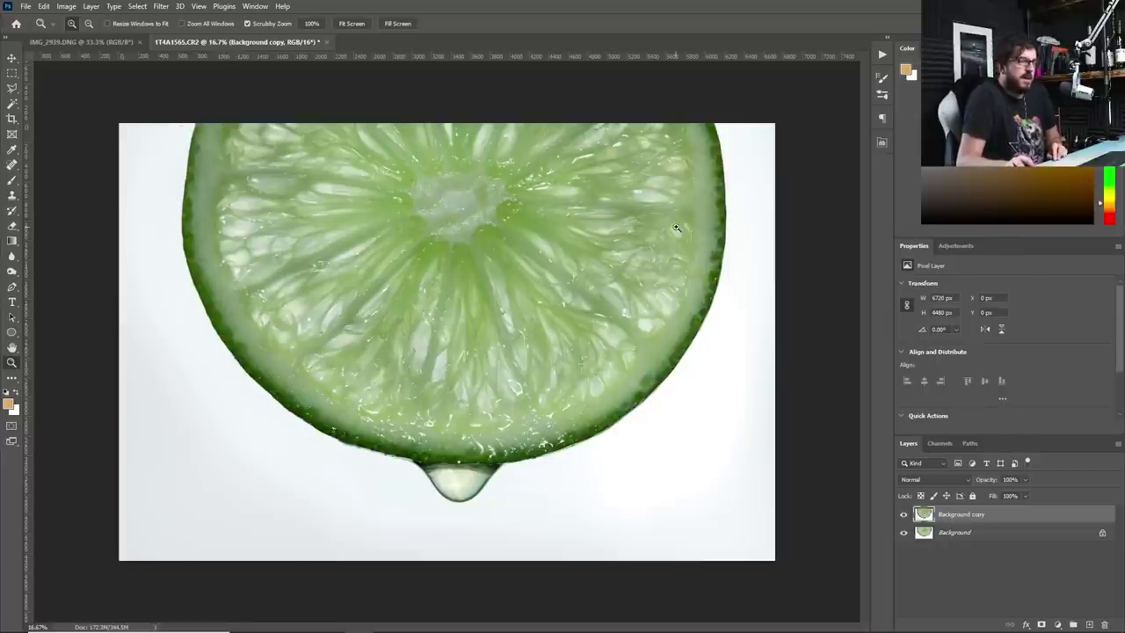
pyautogui.moveTo(397, 228); pyautogui.dragTo(400, 284)
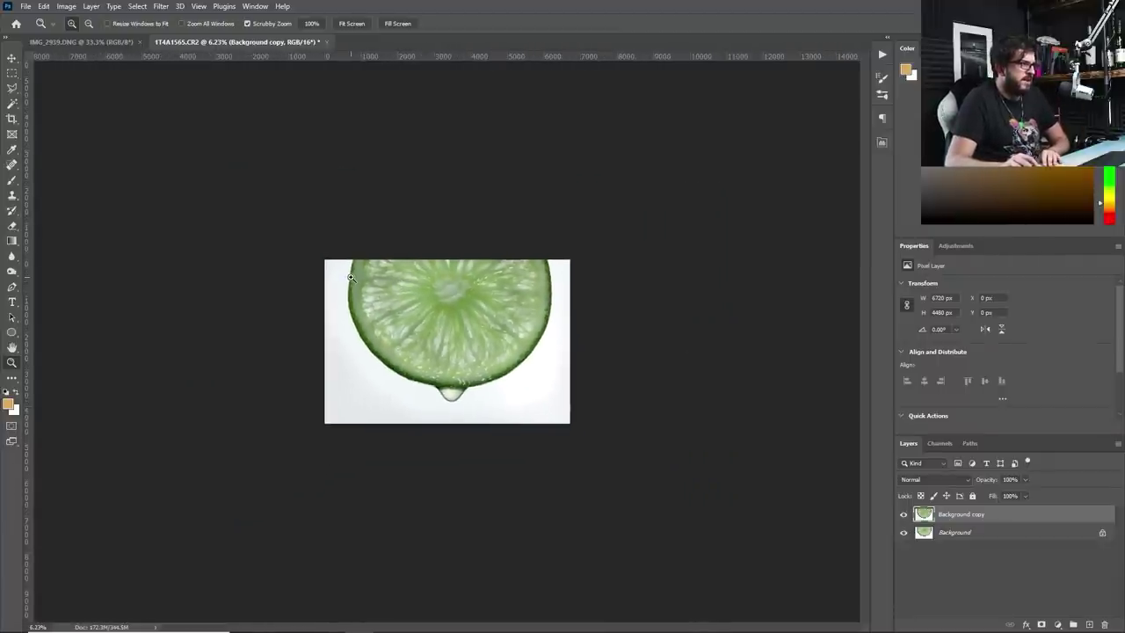
pyautogui.moveTo(505, 313); pyautogui.dragTo(527, 318)
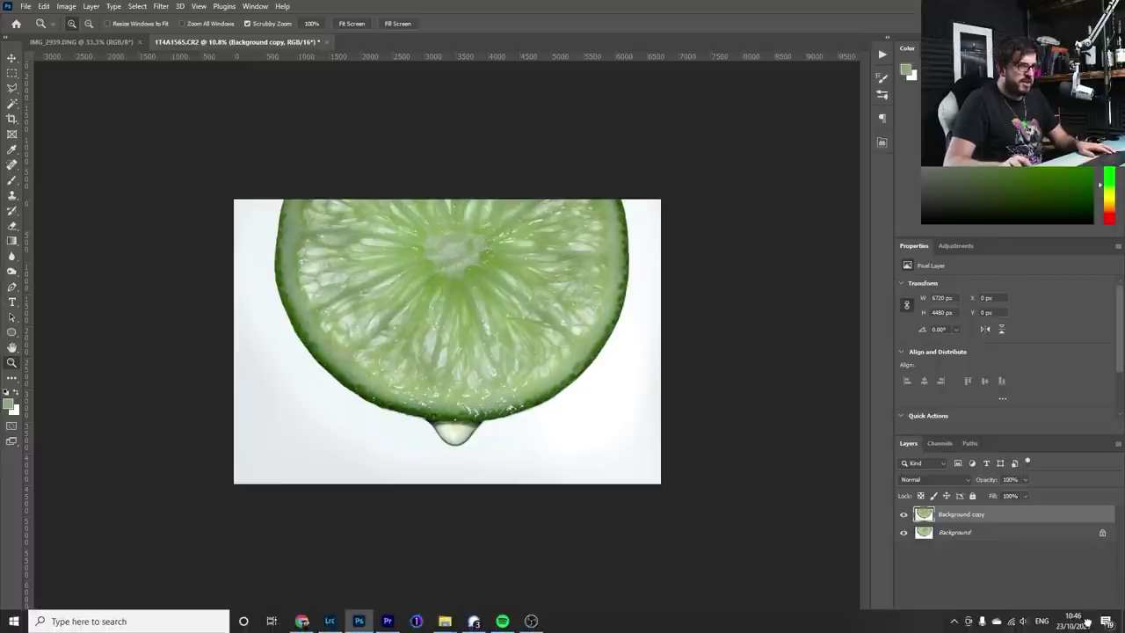
pyautogui.hotkey('ctrl', 'j')
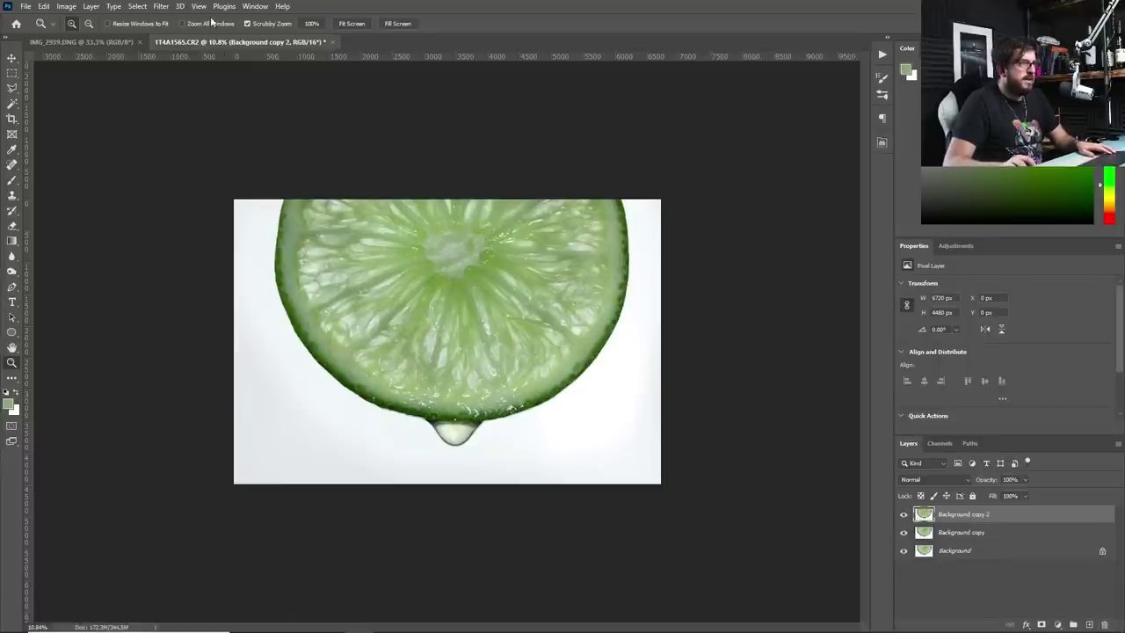
# Warm and brighten the left side of the duplicate with a Camera Raw graduated filter at Temperature +7 and Exposure +0.20, running to the lime's centre.
pyautogui.click(162, 6)
pyautogui.click(226, 94)
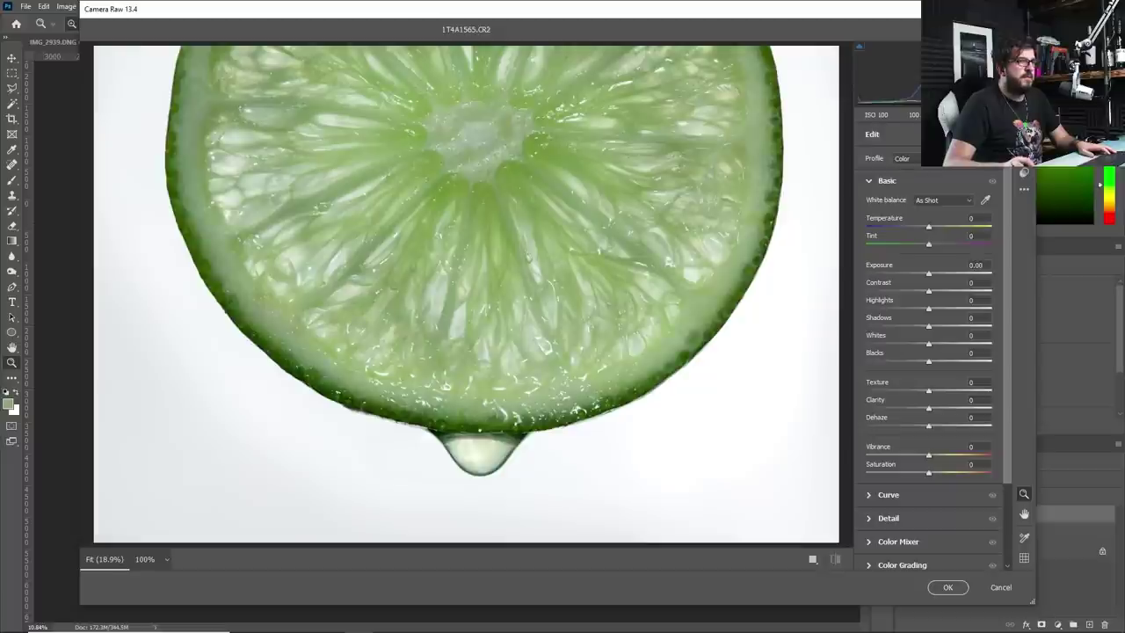
pyautogui.press('g')
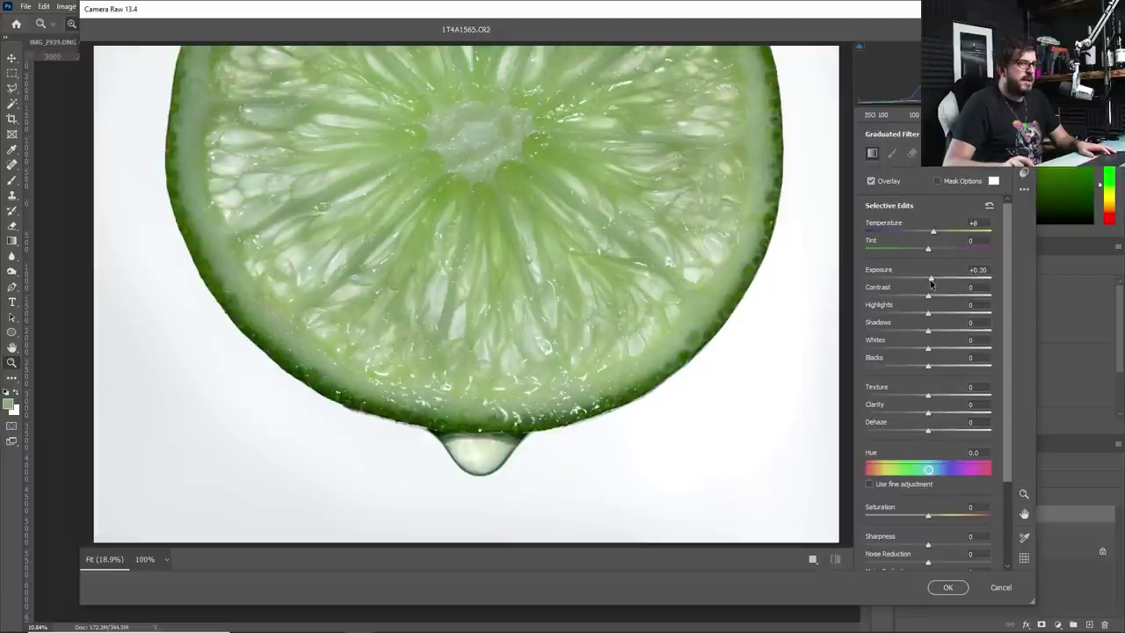
pyautogui.moveTo(936, 233); pyautogui.dragTo(933, 233)
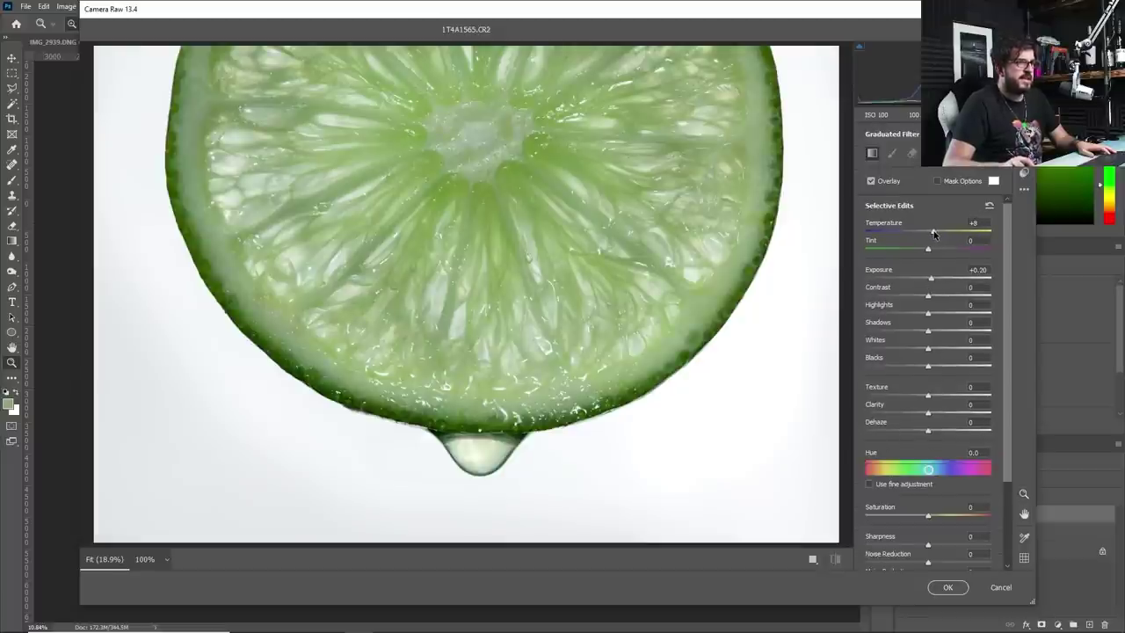
pyautogui.moveTo(117, 160); pyautogui.dragTo(499, 152)
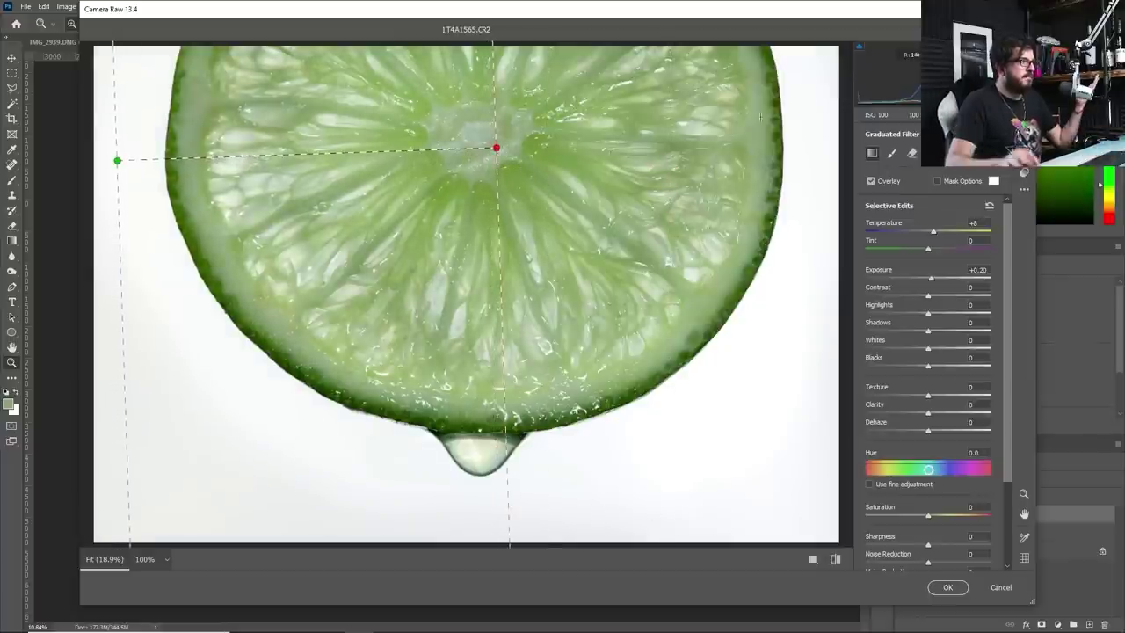
pyautogui.moveTo(934, 233); pyautogui.dragTo(932, 232)
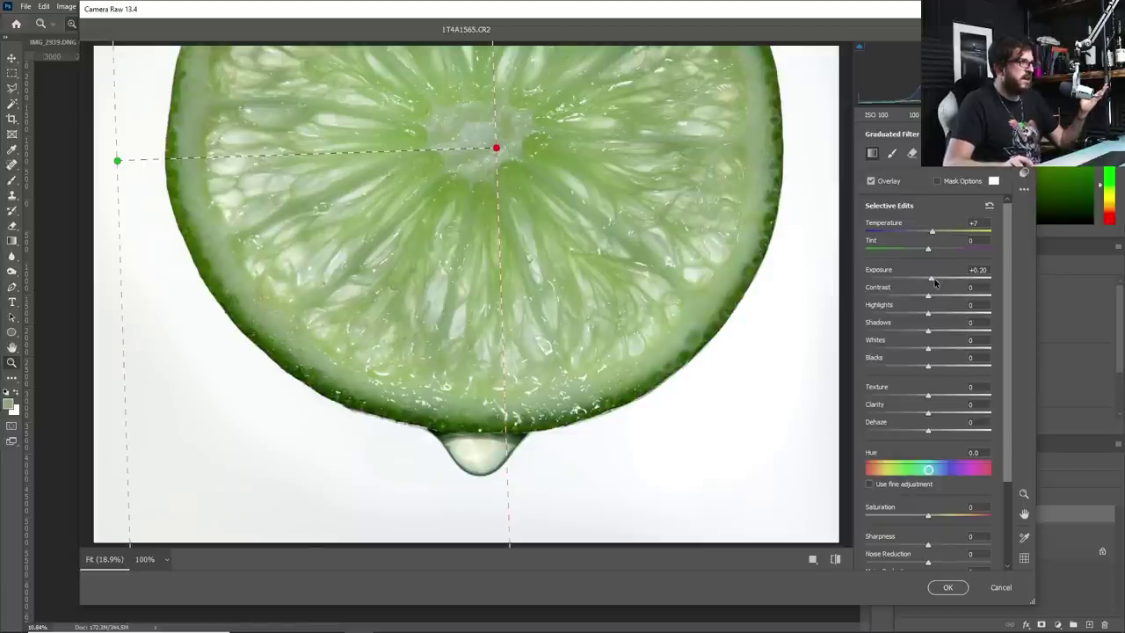
pyautogui.press('Return')
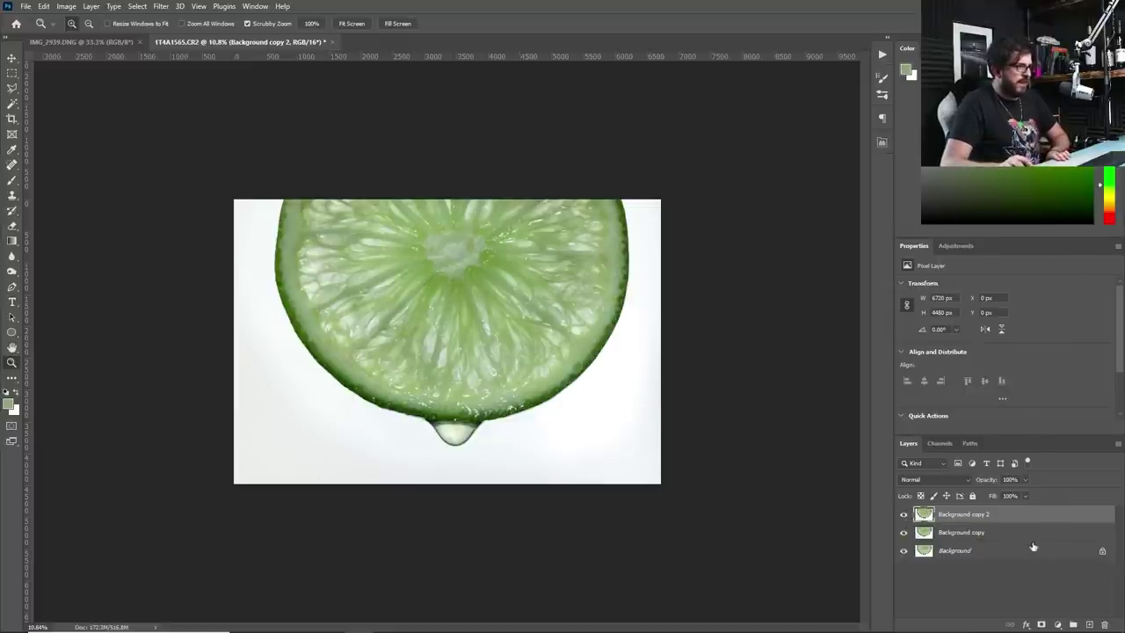
pyautogui.click(904, 515)
pyautogui.click(903, 515)
# Add a layer mask to Background copy 2 and brush black over the background beside the lime's lower-left rim.
pyautogui.click(1041, 623)
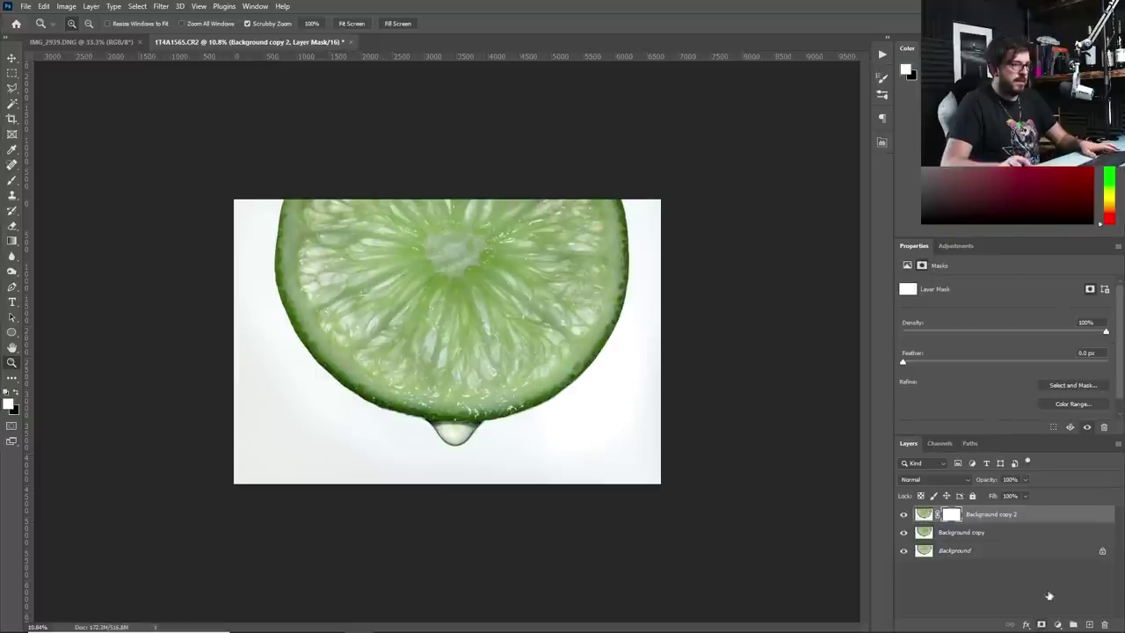
pyautogui.press('b')
pyautogui.rightClick(478, 362)
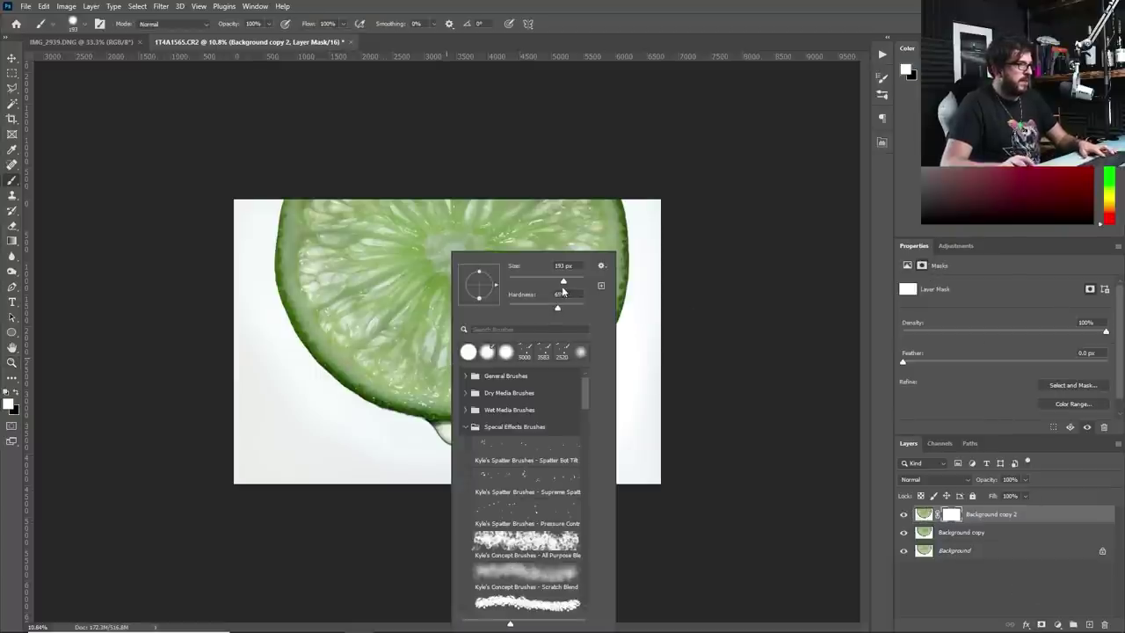
pyautogui.press('Return')
pyautogui.press('x')
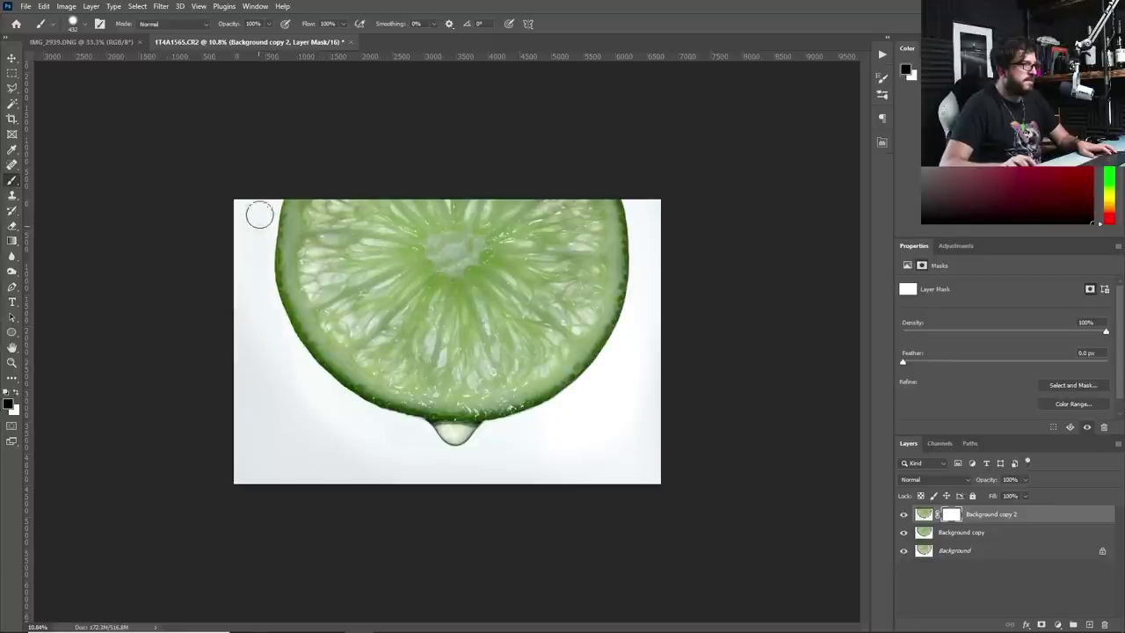
# Compare the image repeatedly with and without the masked Background copy 2 layer, leaving that layer visible.
pyautogui.click(904, 514)
pyautogui.click(904, 514)
pyautogui.click(904, 514)
pyautogui.click(904, 514)
pyautogui.click(904, 514)
pyautogui.click(904, 514)
pyautogui.click(904, 514)
pyautogui.click(904, 514)
pyautogui.click(904, 514)
pyautogui.click(904, 514)
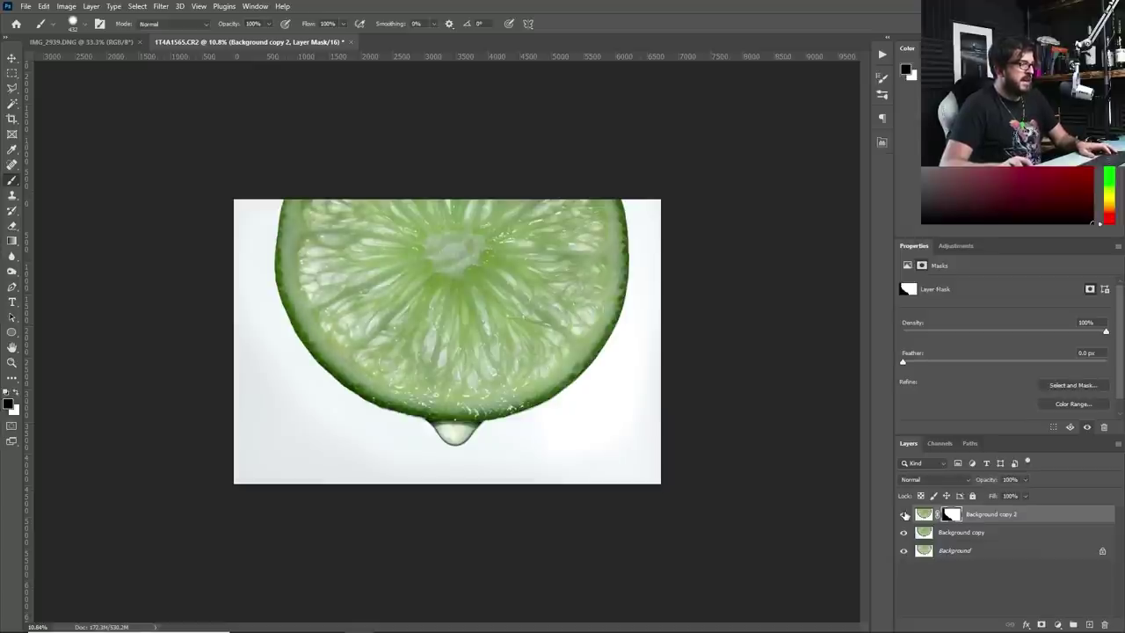
pyautogui.click(904, 514)
pyautogui.click(904, 514)
pyautogui.click(904, 514)
pyautogui.click(905, 514)
pyautogui.click(904, 514)
pyautogui.click(904, 514)
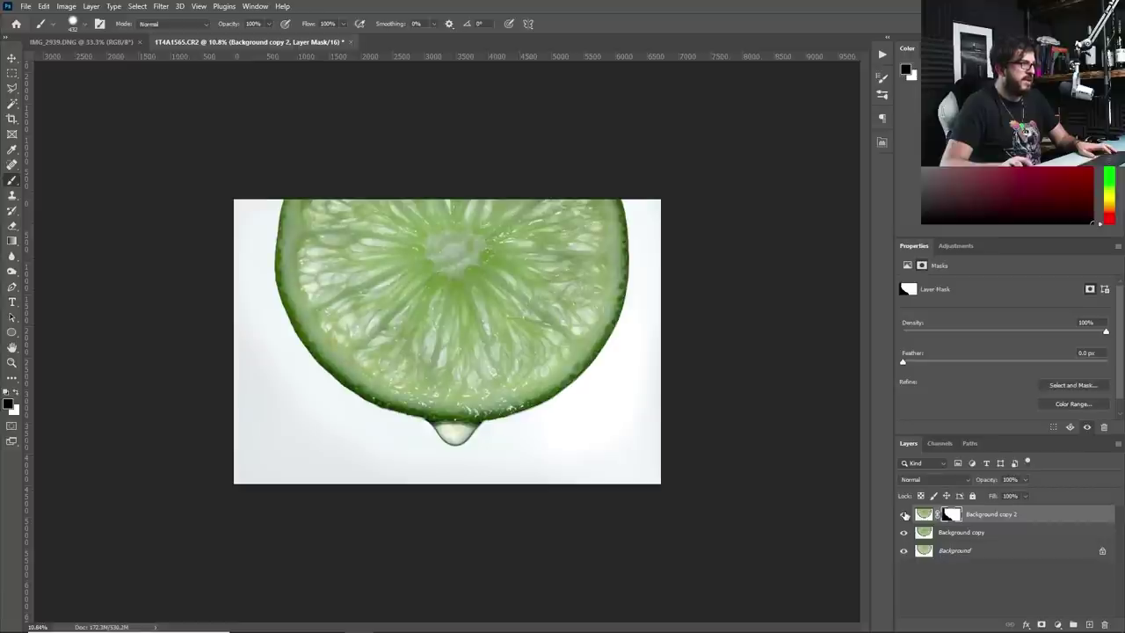